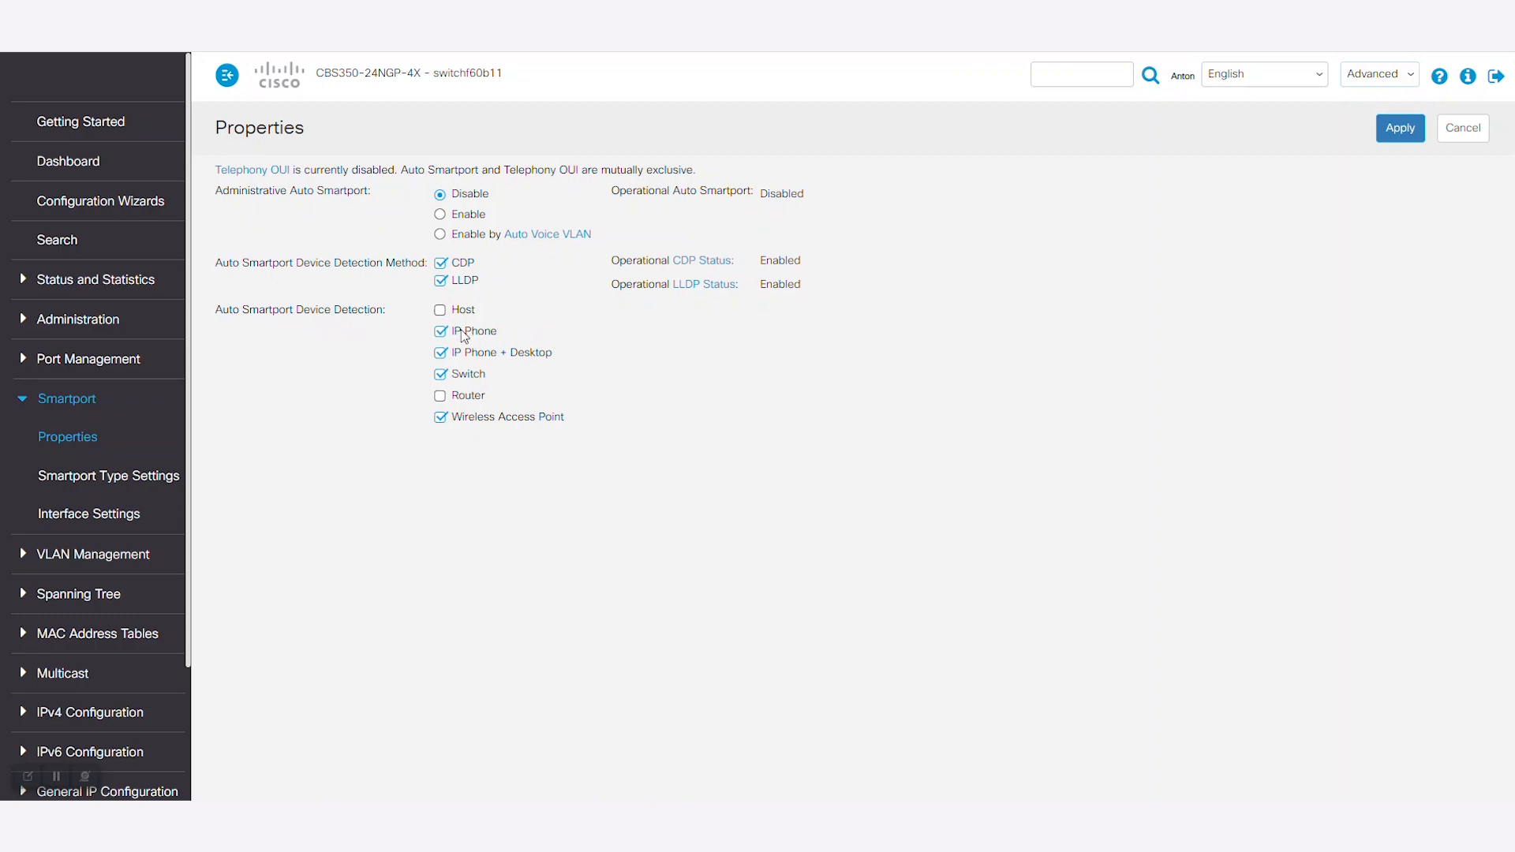
Review the macro source of the Host type in the Smartport type settings
left_click(69, 475)
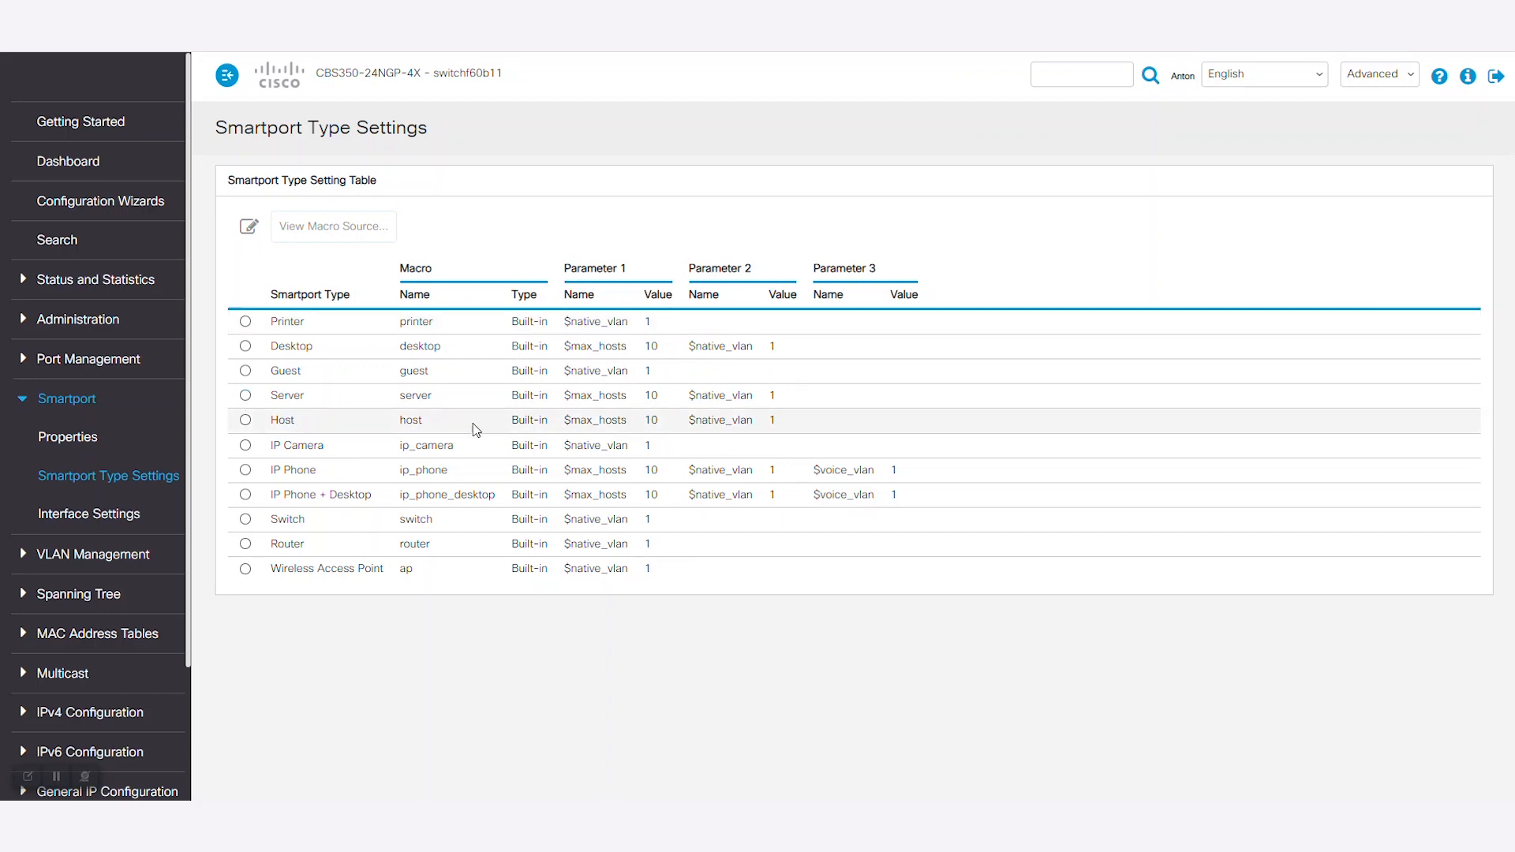
left_click(246, 422)
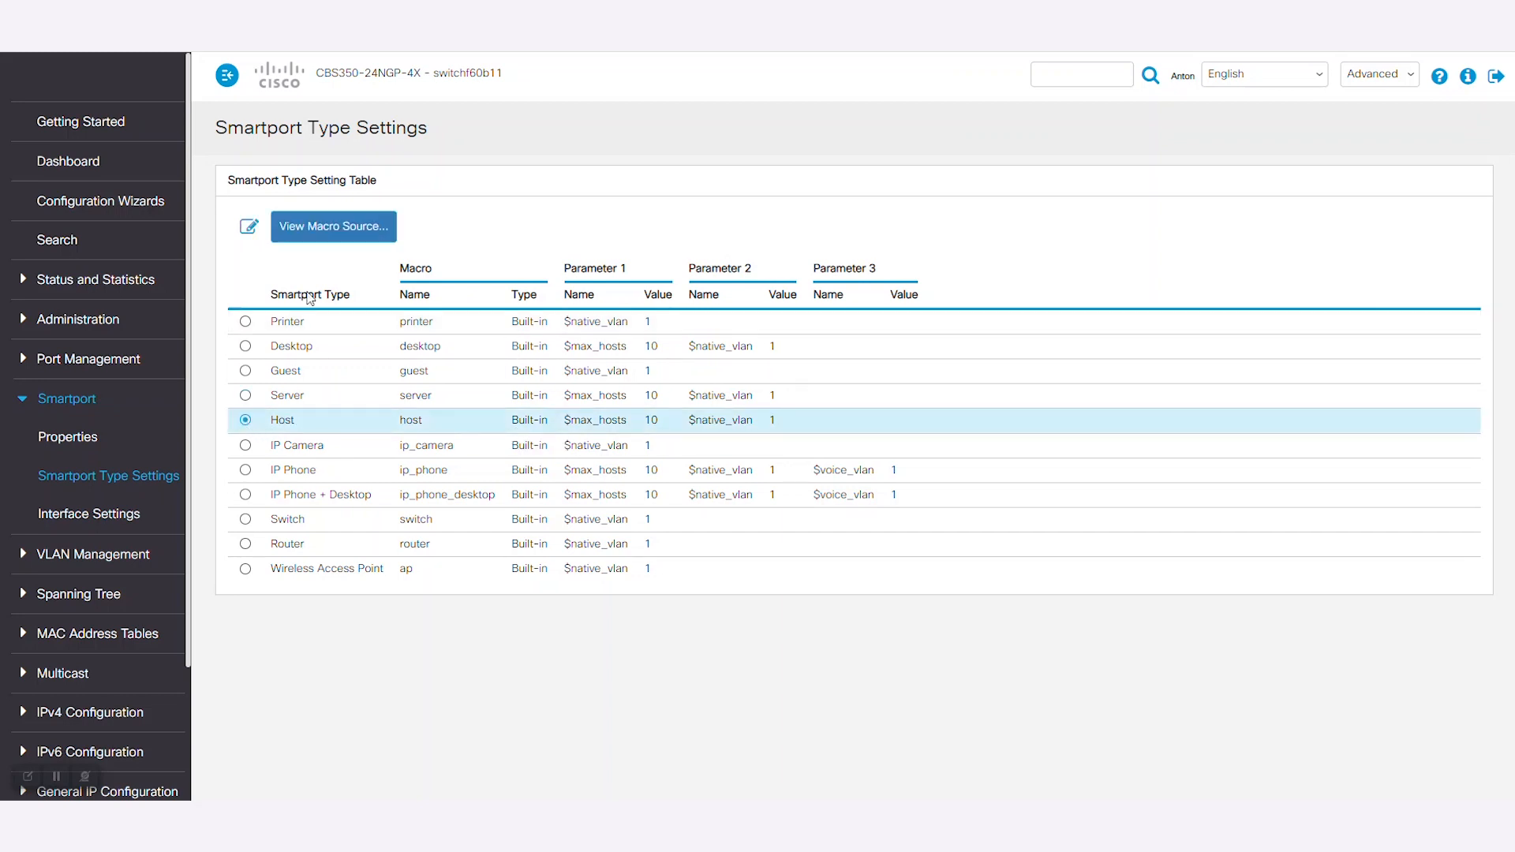
left_click(328, 228)
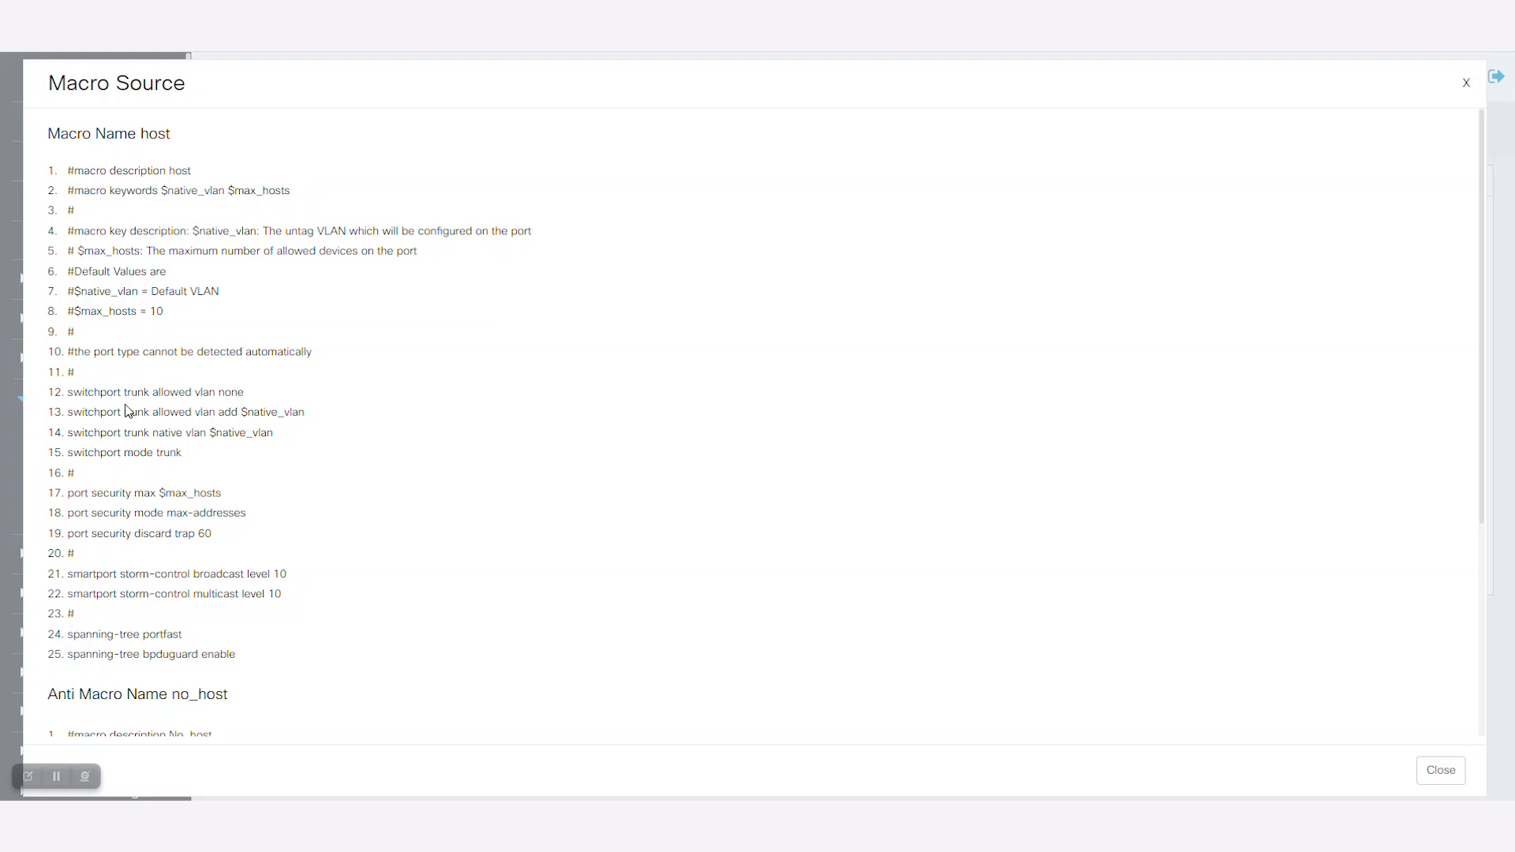
left_click(1466, 83)
Enable Administrative Auto Smartport, add Router to the device detection, apply the changes and check the Smartport interface settings
left_click(85, 511)
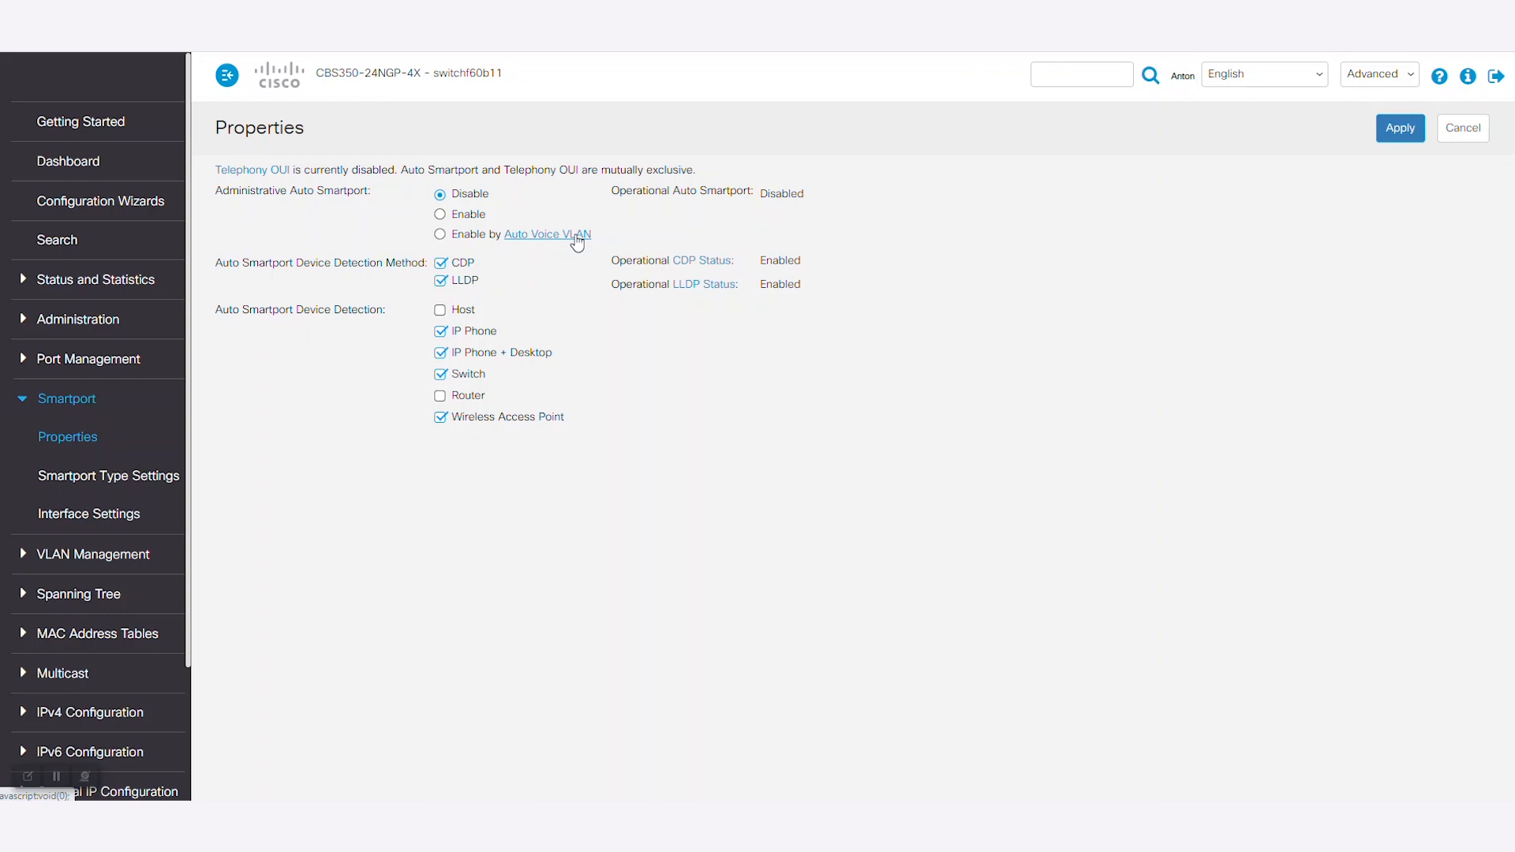
left_click(441, 216)
left_click(440, 397)
left_click(1391, 132)
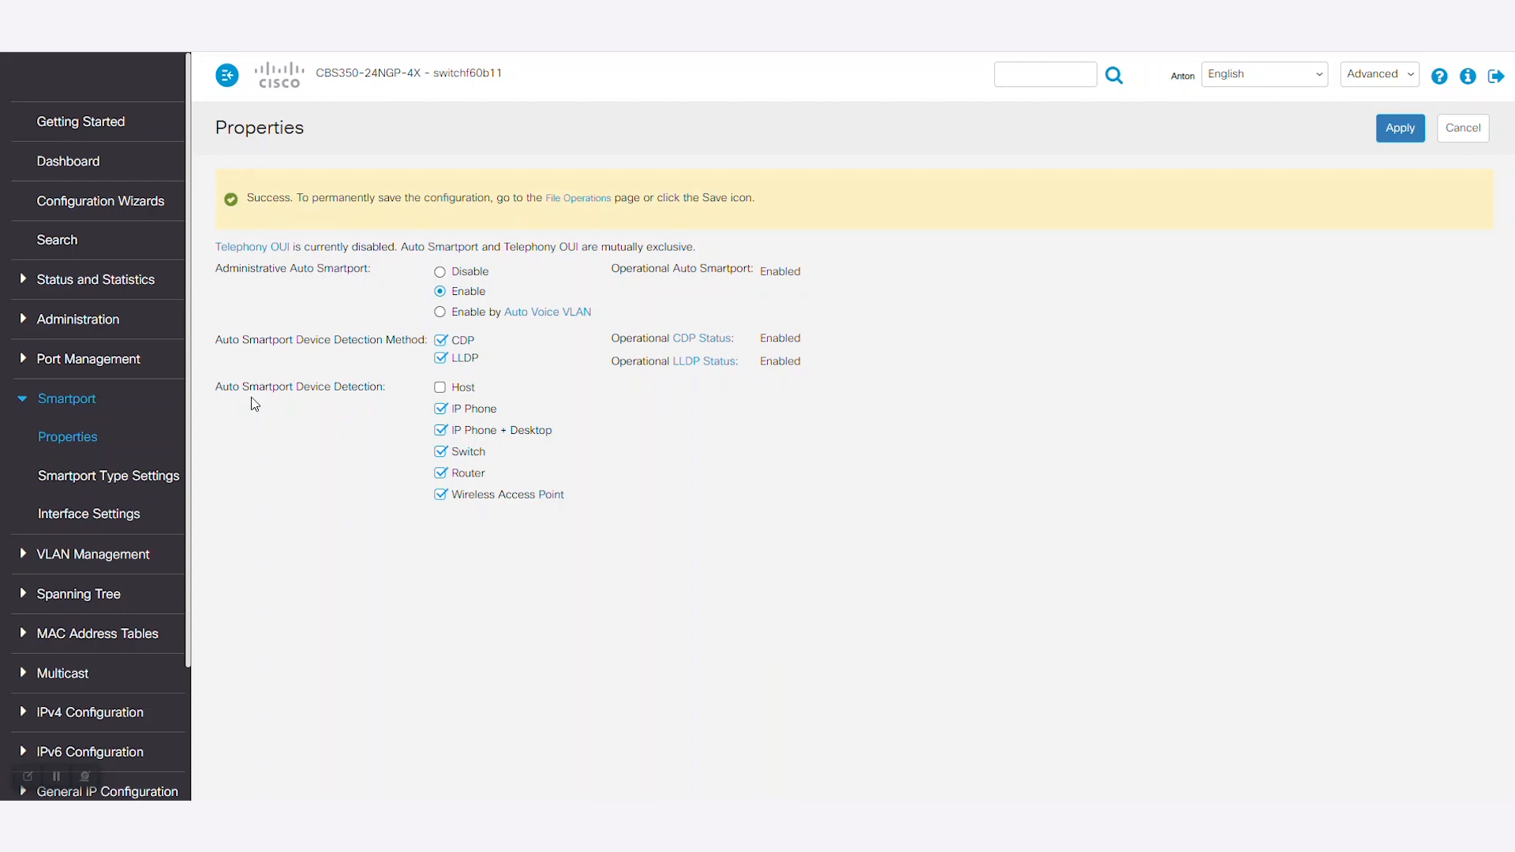
left_click(76, 517)
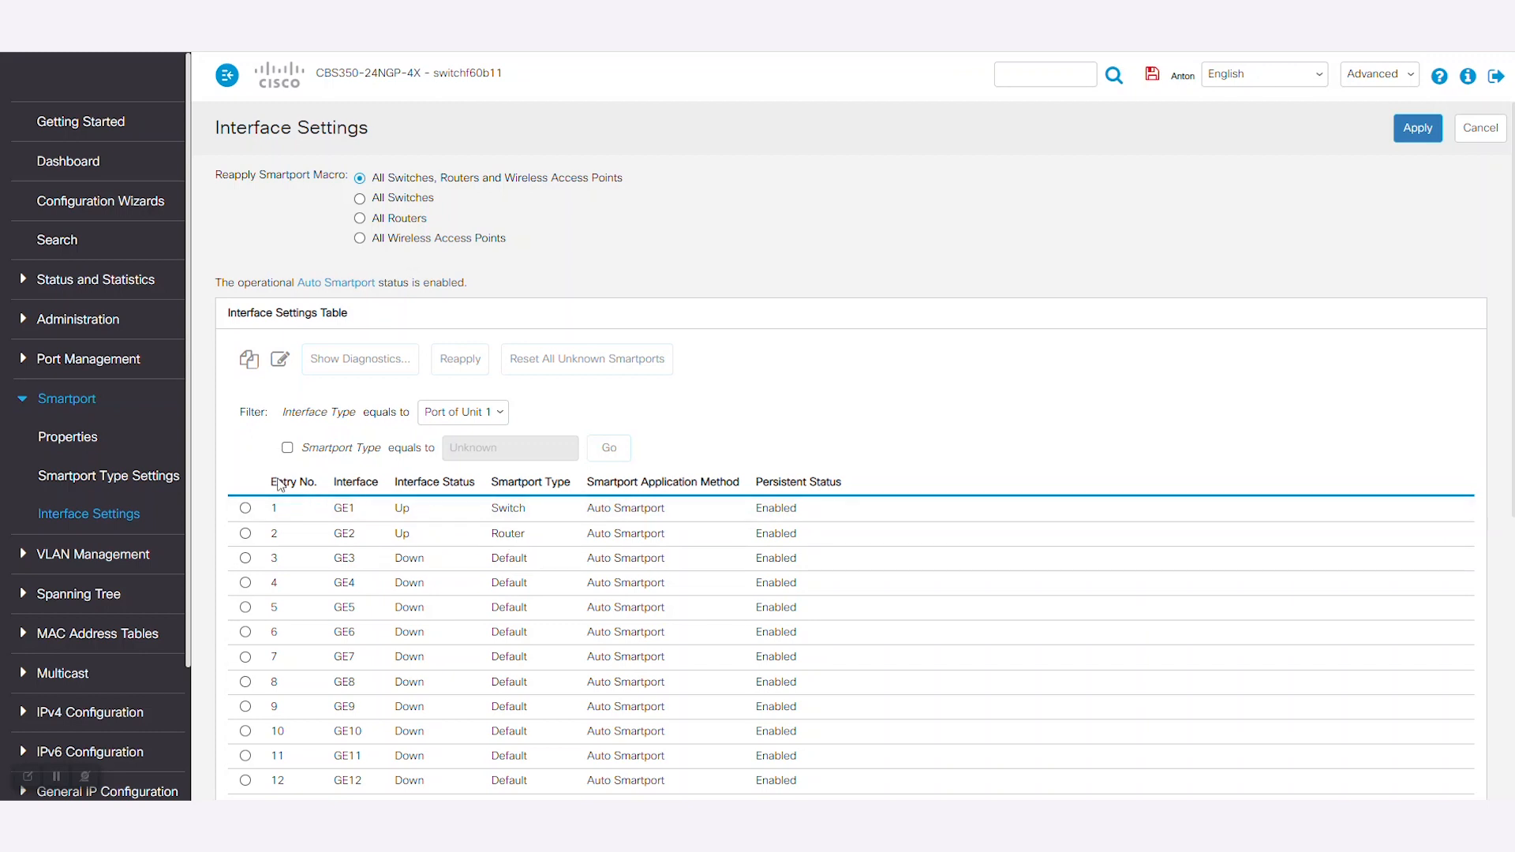
Set Administrative Auto Smartport to Enable by Auto Voice VLAN, apply it and check the Smartport interface settings
left_click(69, 443)
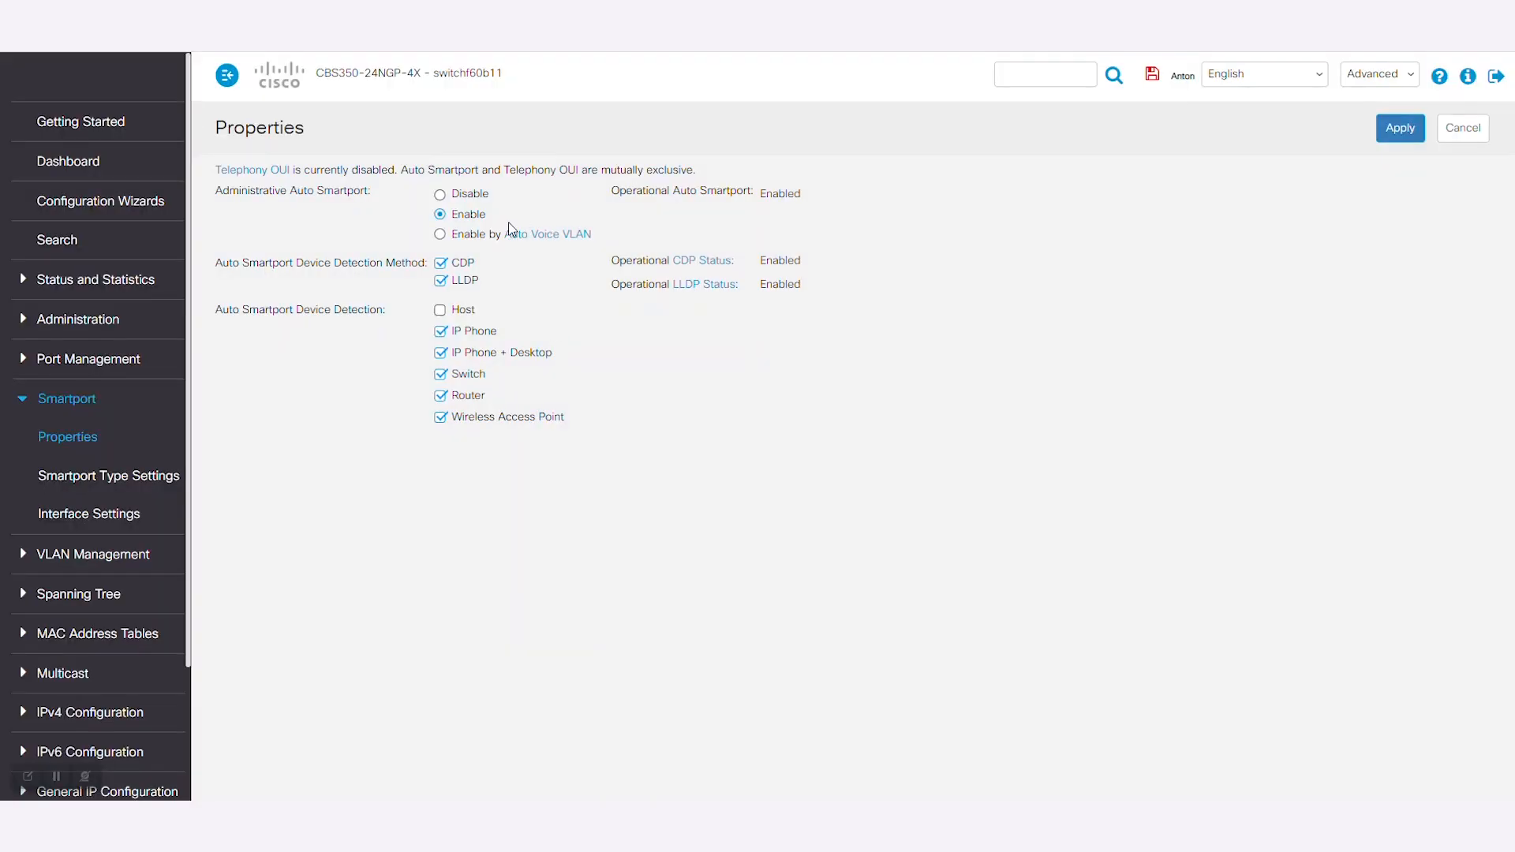
left_click(439, 235)
left_click(1401, 131)
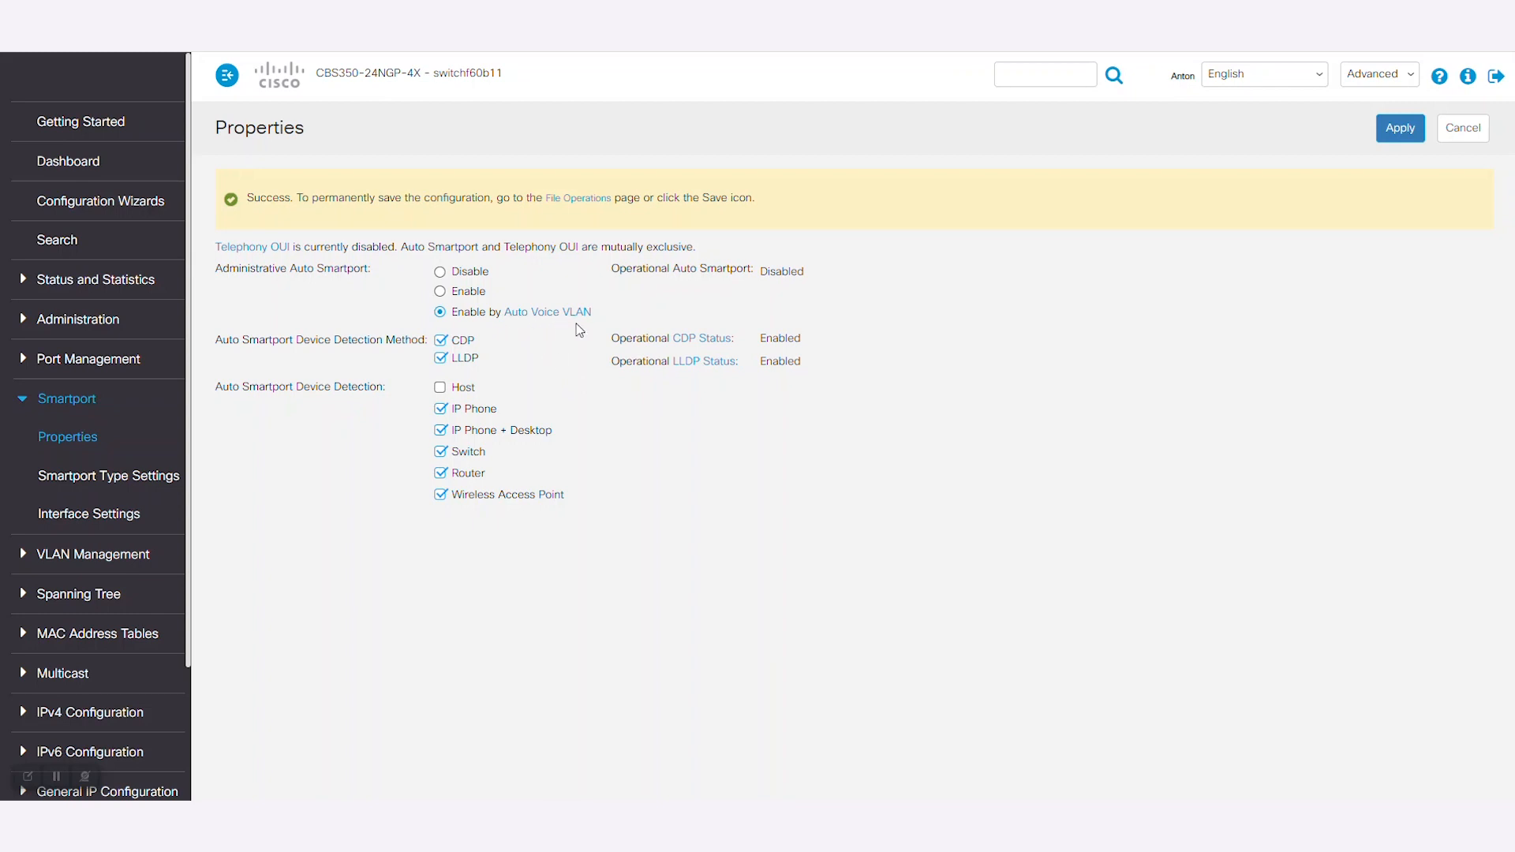
left_click(65, 516)
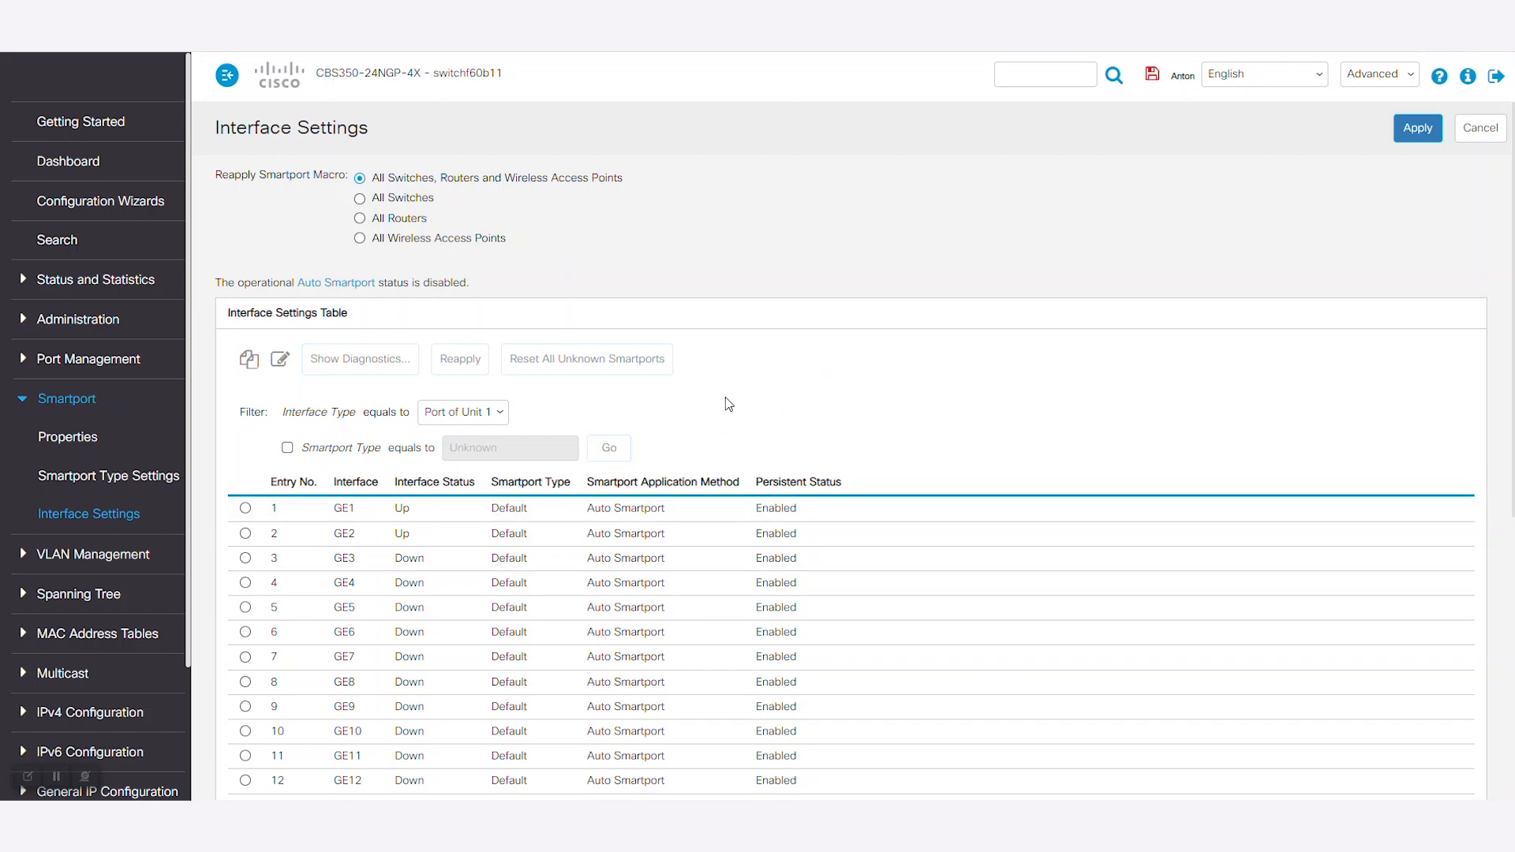
Add a VLAN with ID 2 and the name Voice in the VLAN settings
left_click(22, 559)
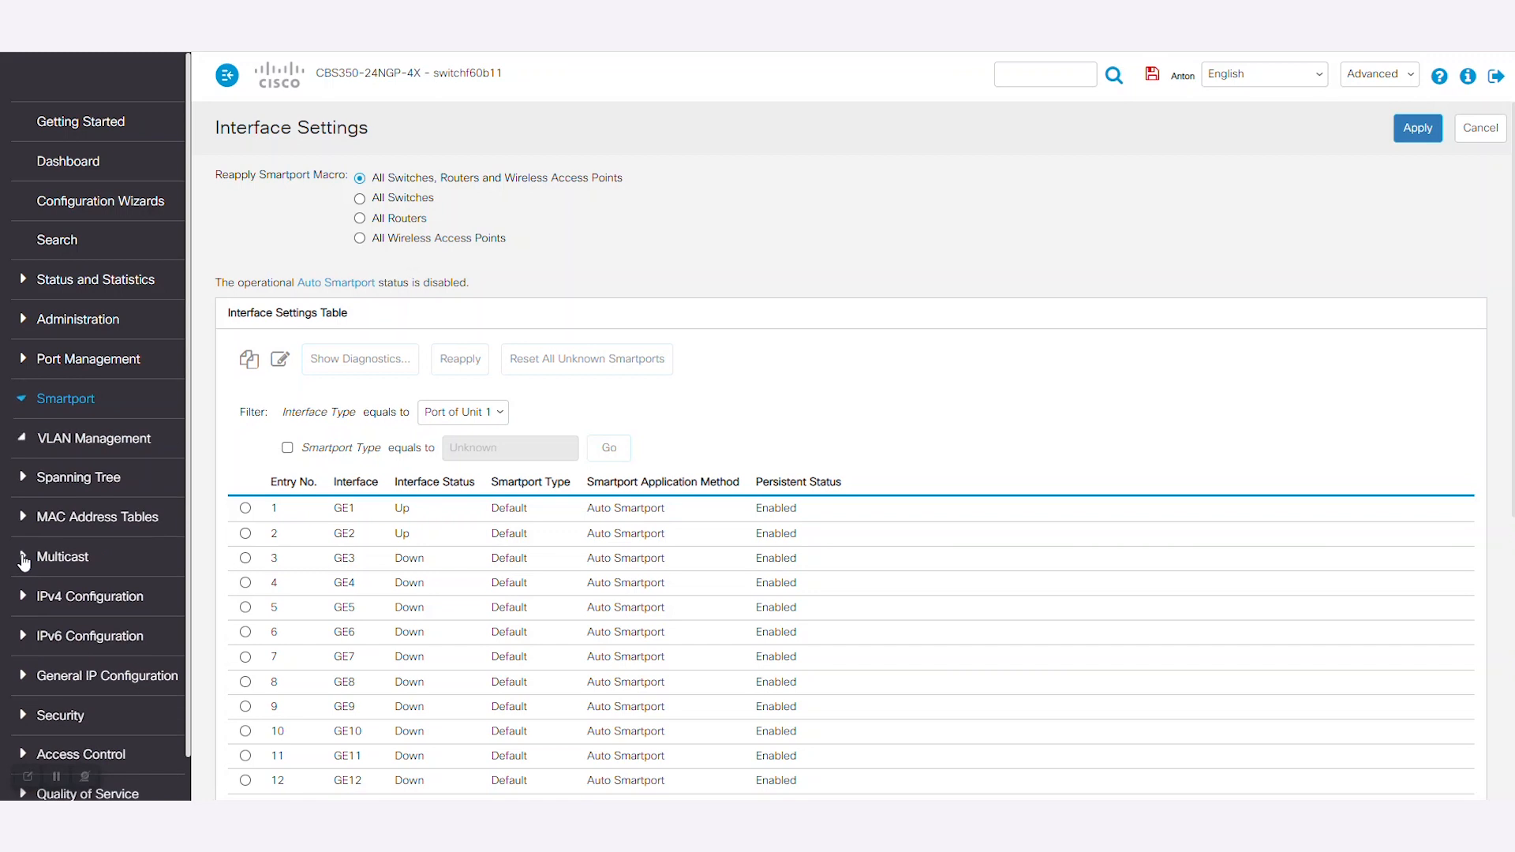
left_click(88, 478)
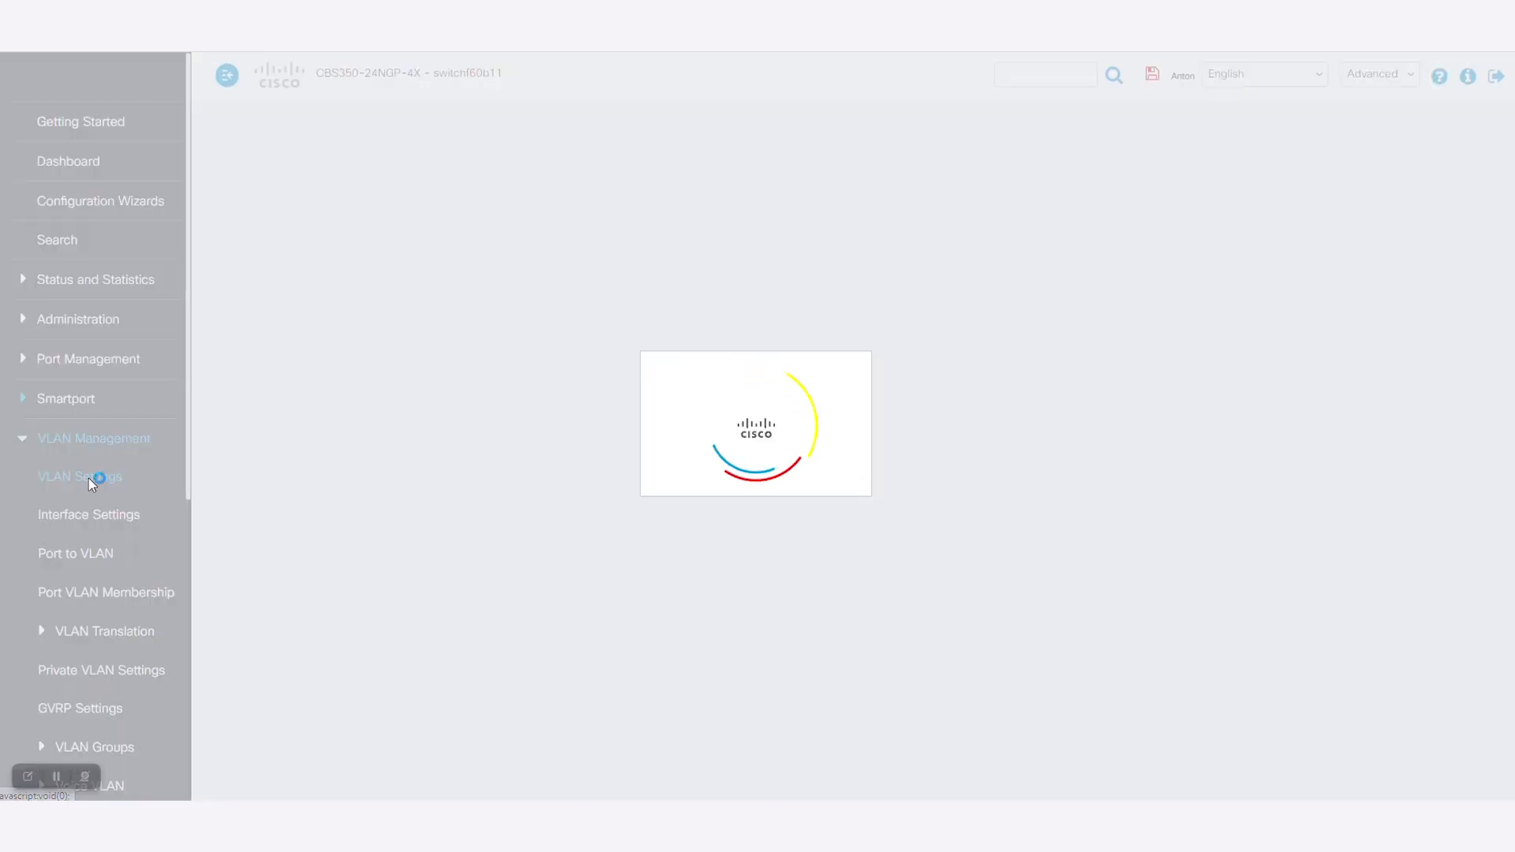
left_click(249, 227)
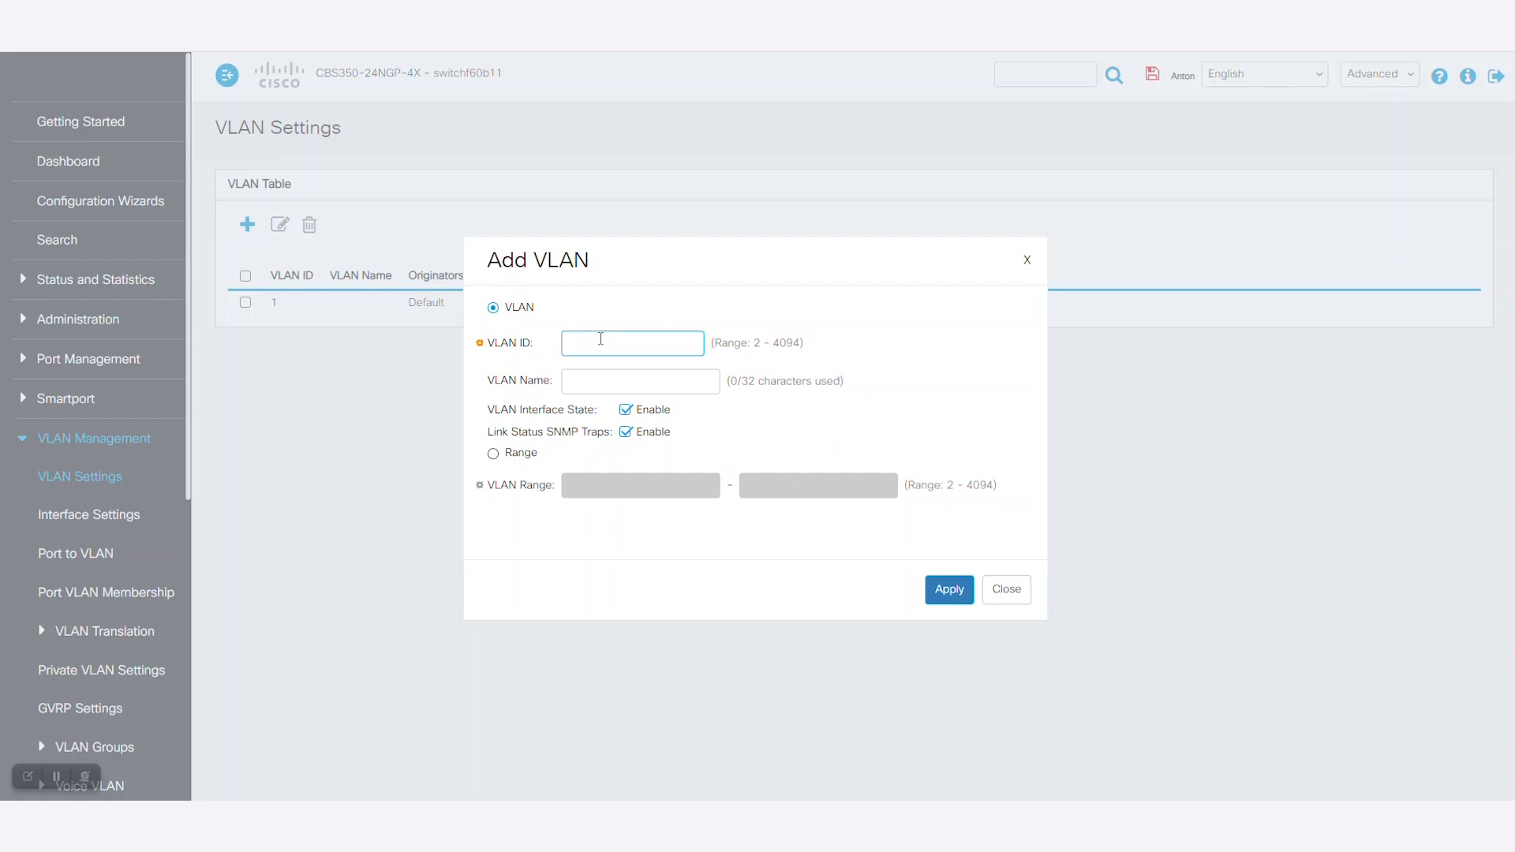
left_click(594, 381)
type("Voice")
left_click(987, 587)
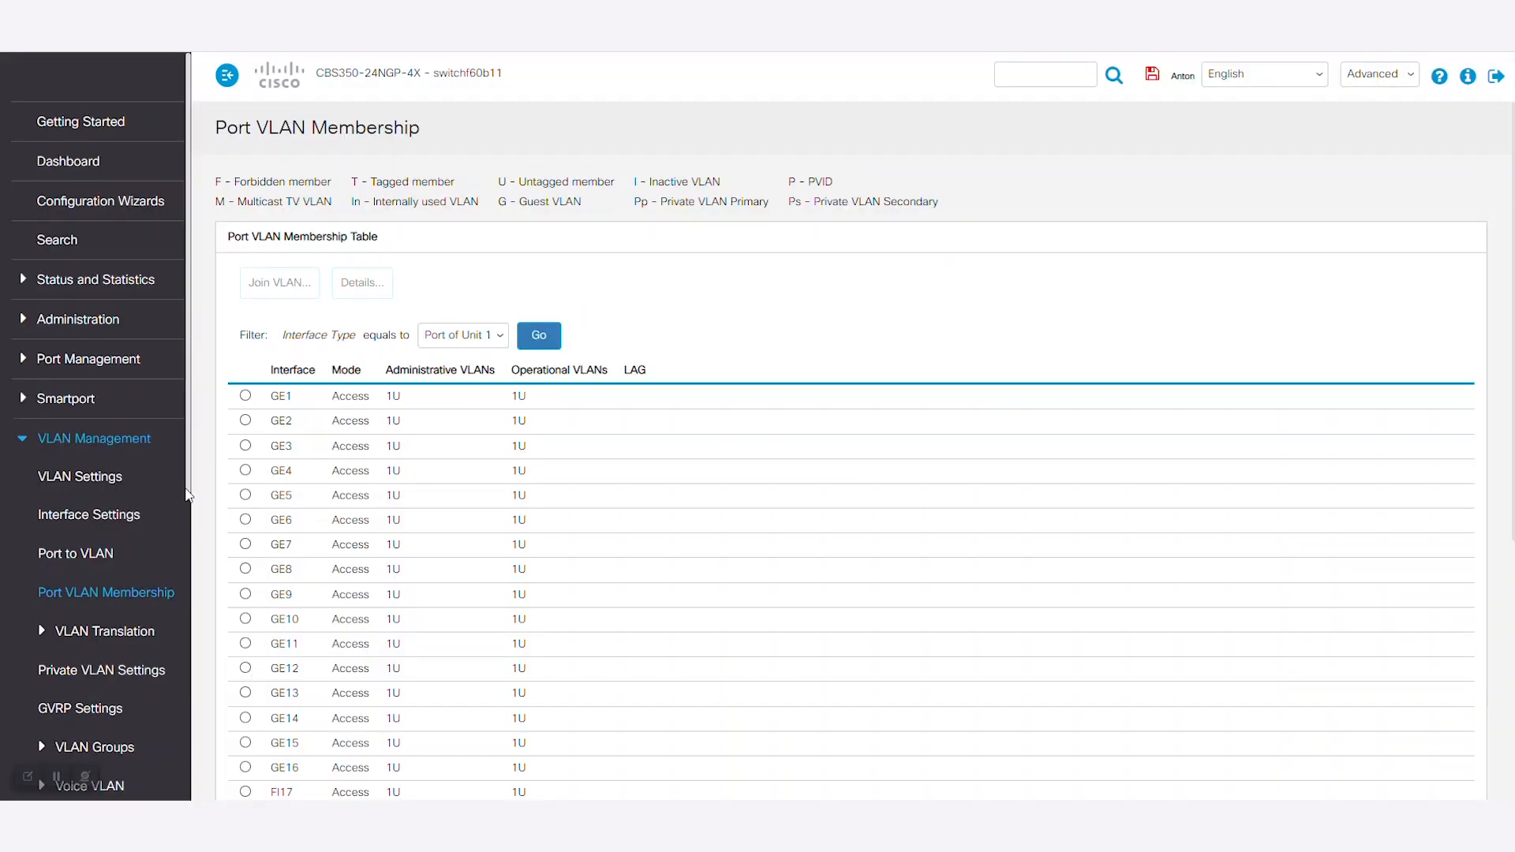
Set the Voice VLAN ID to 2 in the voice VLAN properties and apply the change
scroll(47, 597, "down", 3)
left_click(48, 593)
left_click(99, 631)
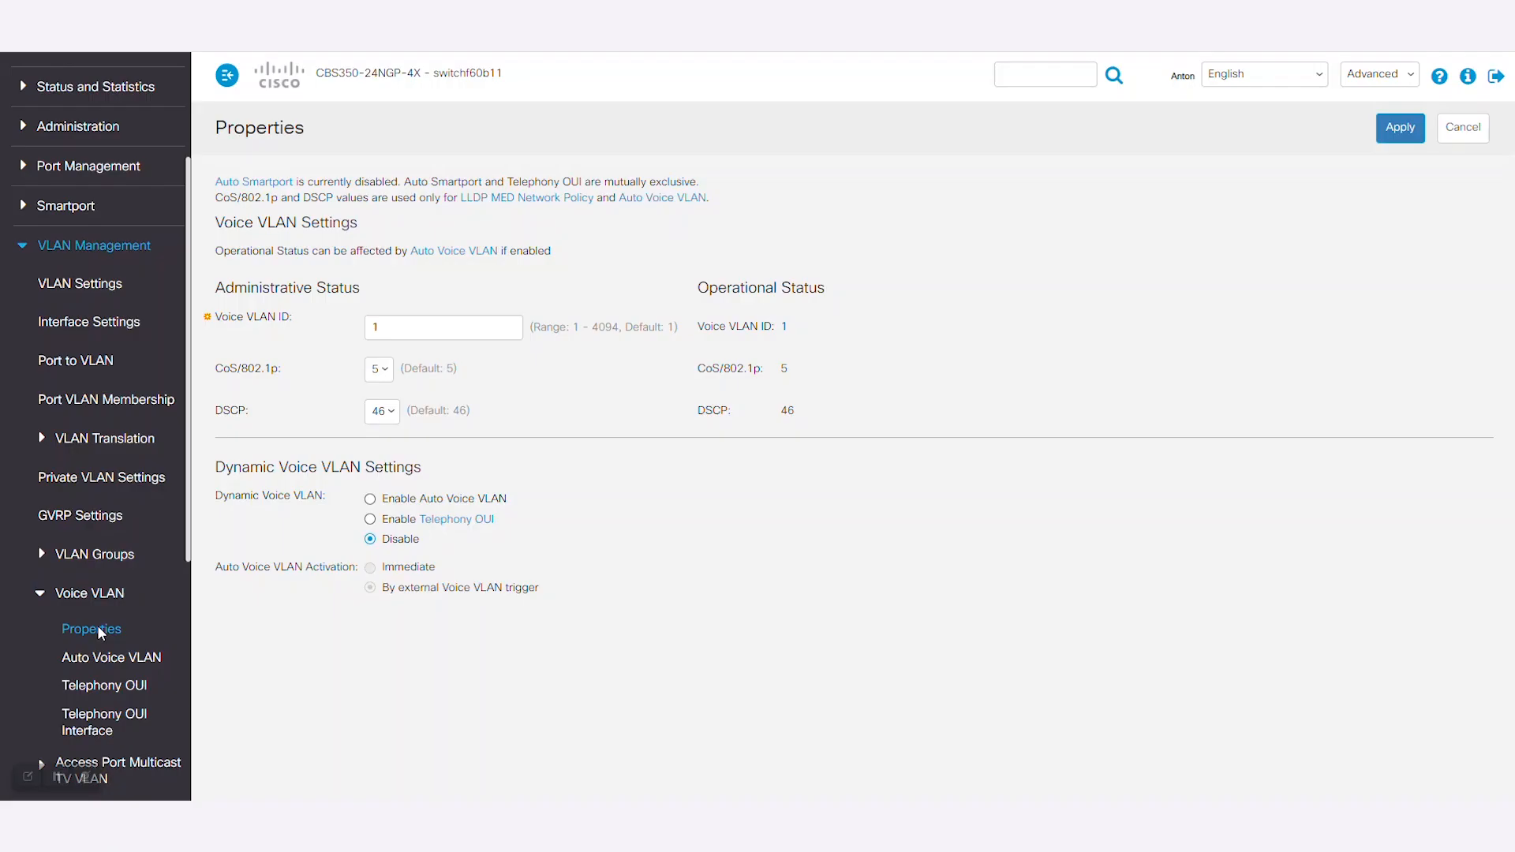
double_click(405, 330)
type("2")
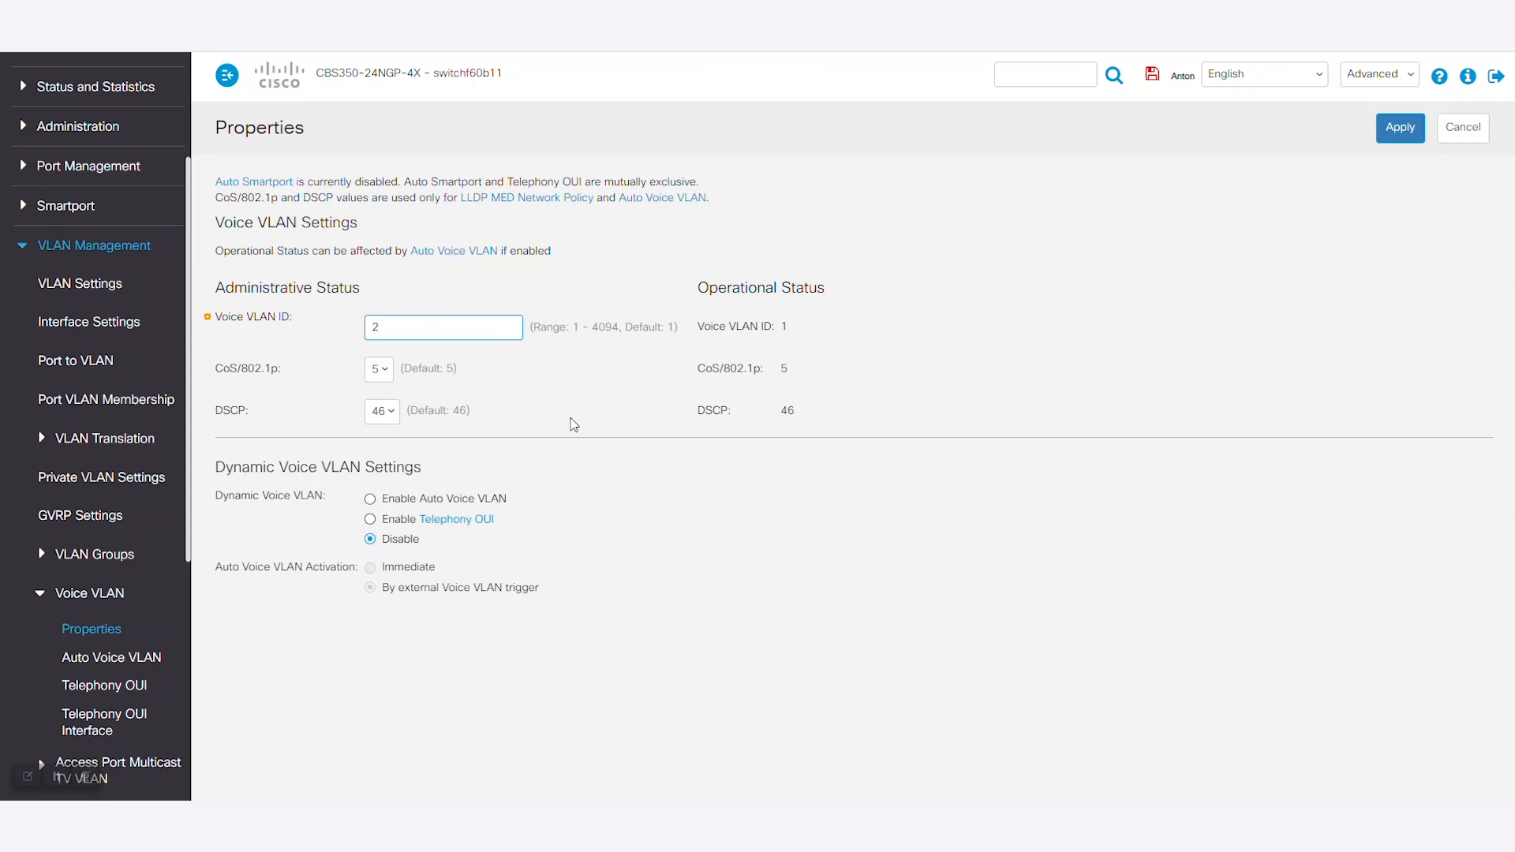
left_click(1400, 127)
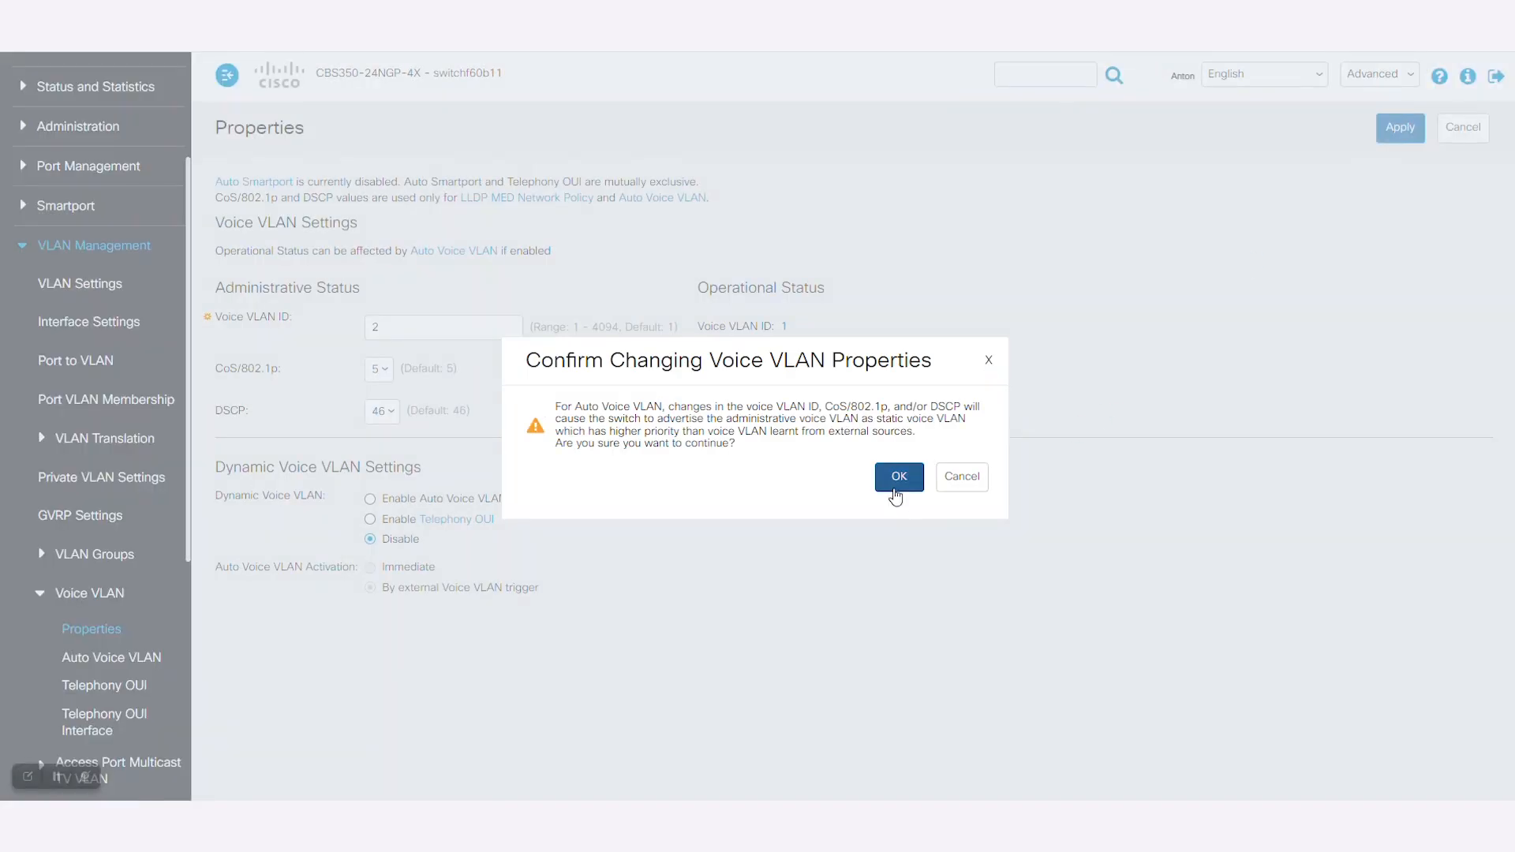
left_click(900, 477)
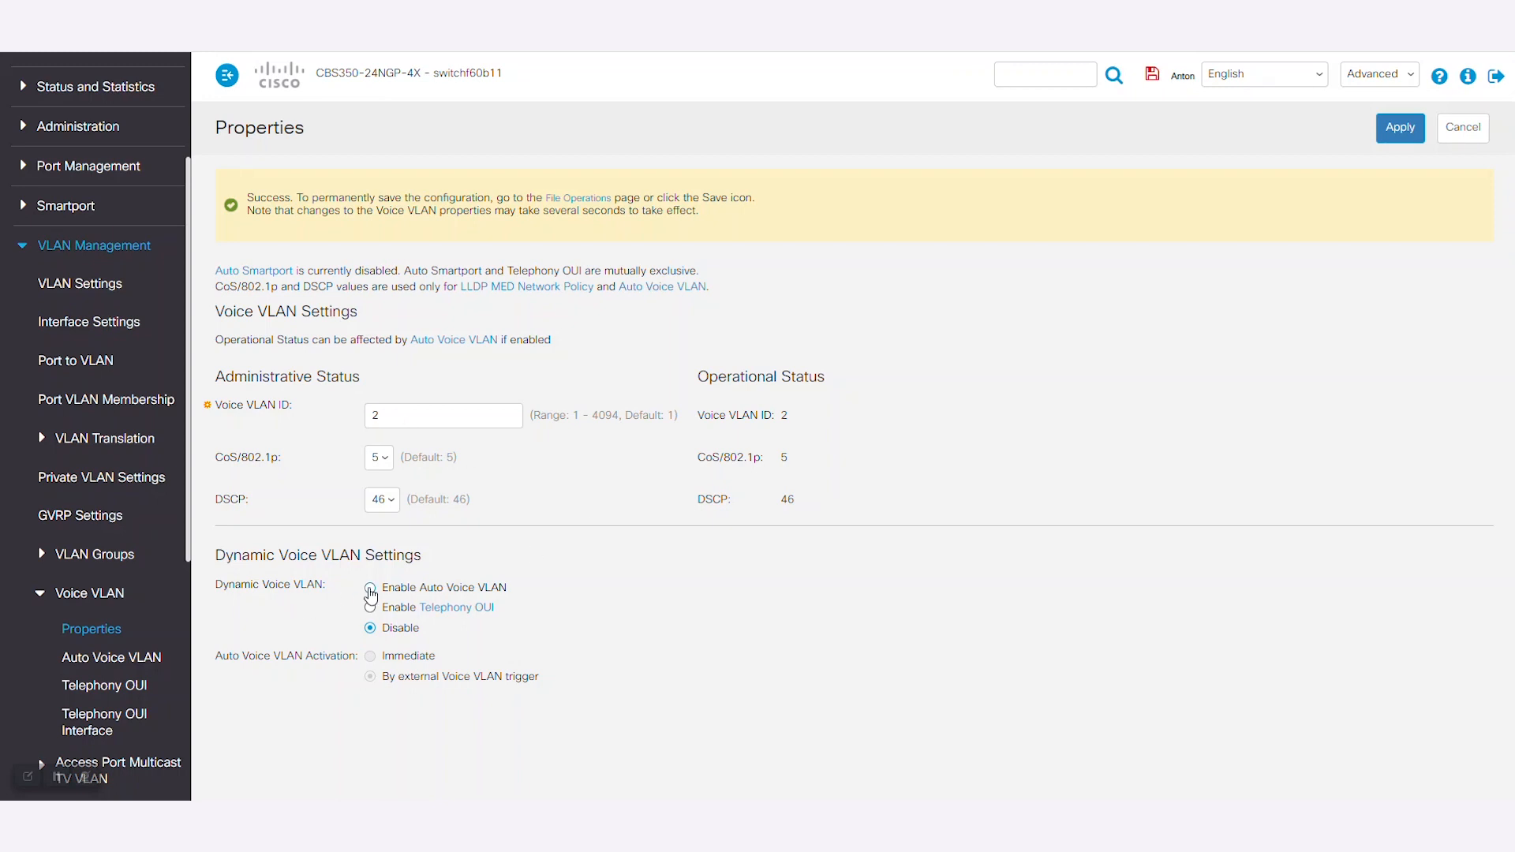
Set Dynamic Voice VLAN to Enable Auto Voice VLAN, apply it and check the Smartport interface settings
left_click(370, 588)
left_click(1399, 131)
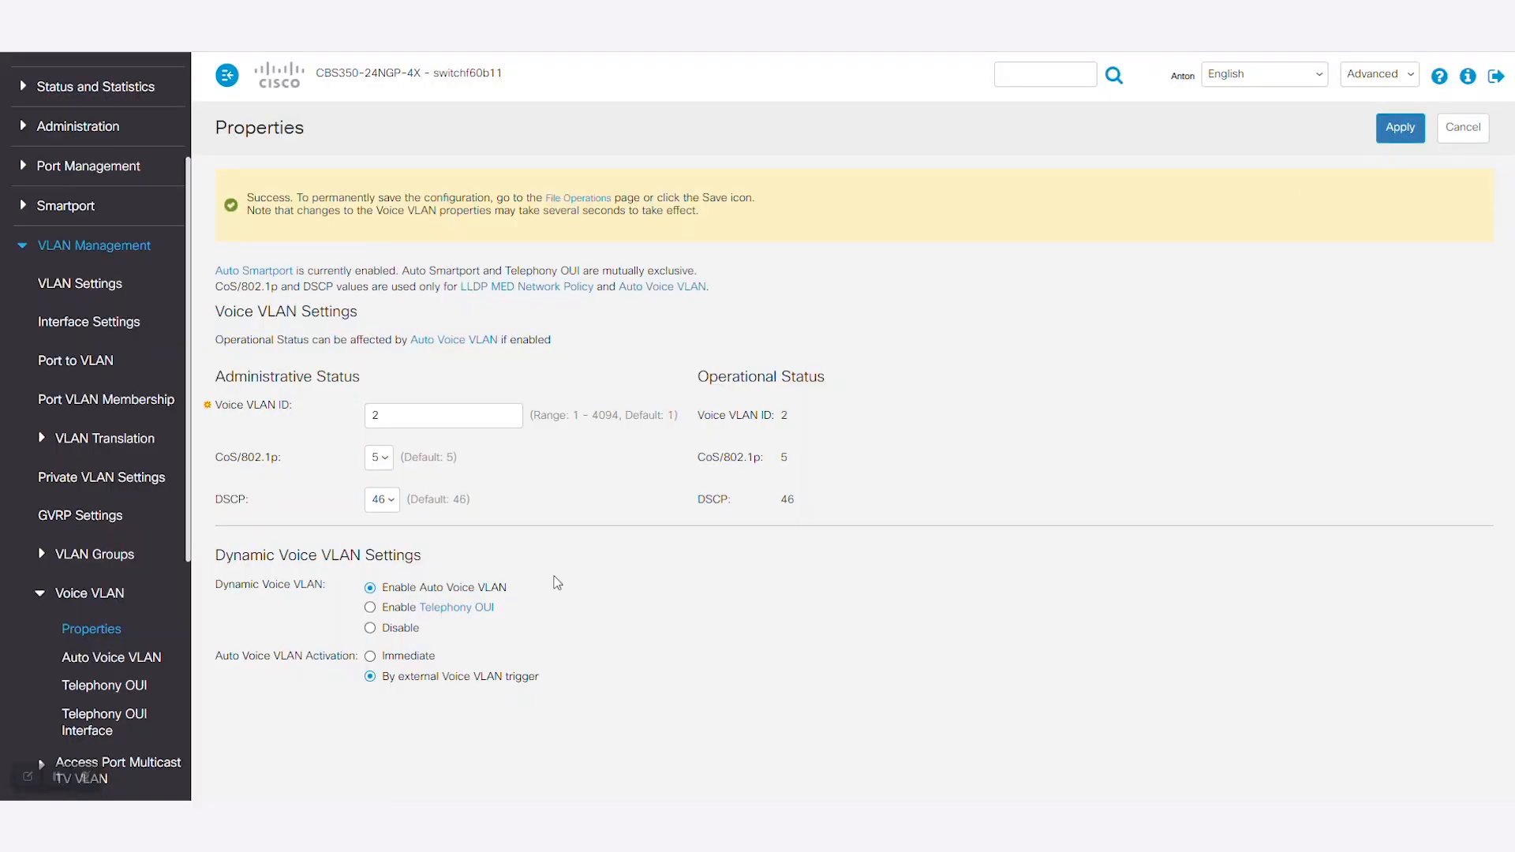
left_click(31, 206)
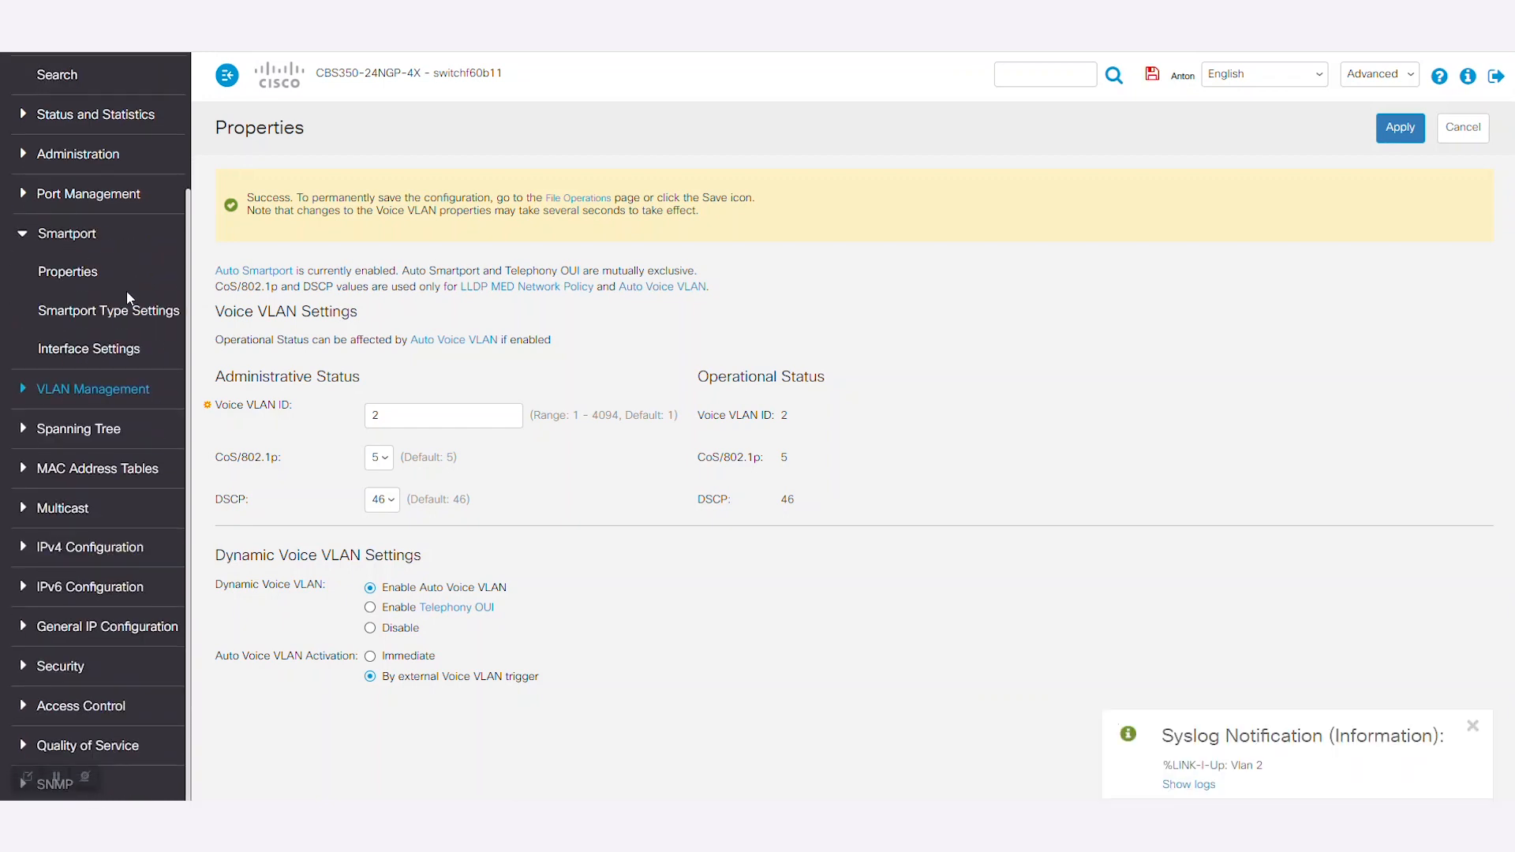
left_click(83, 344)
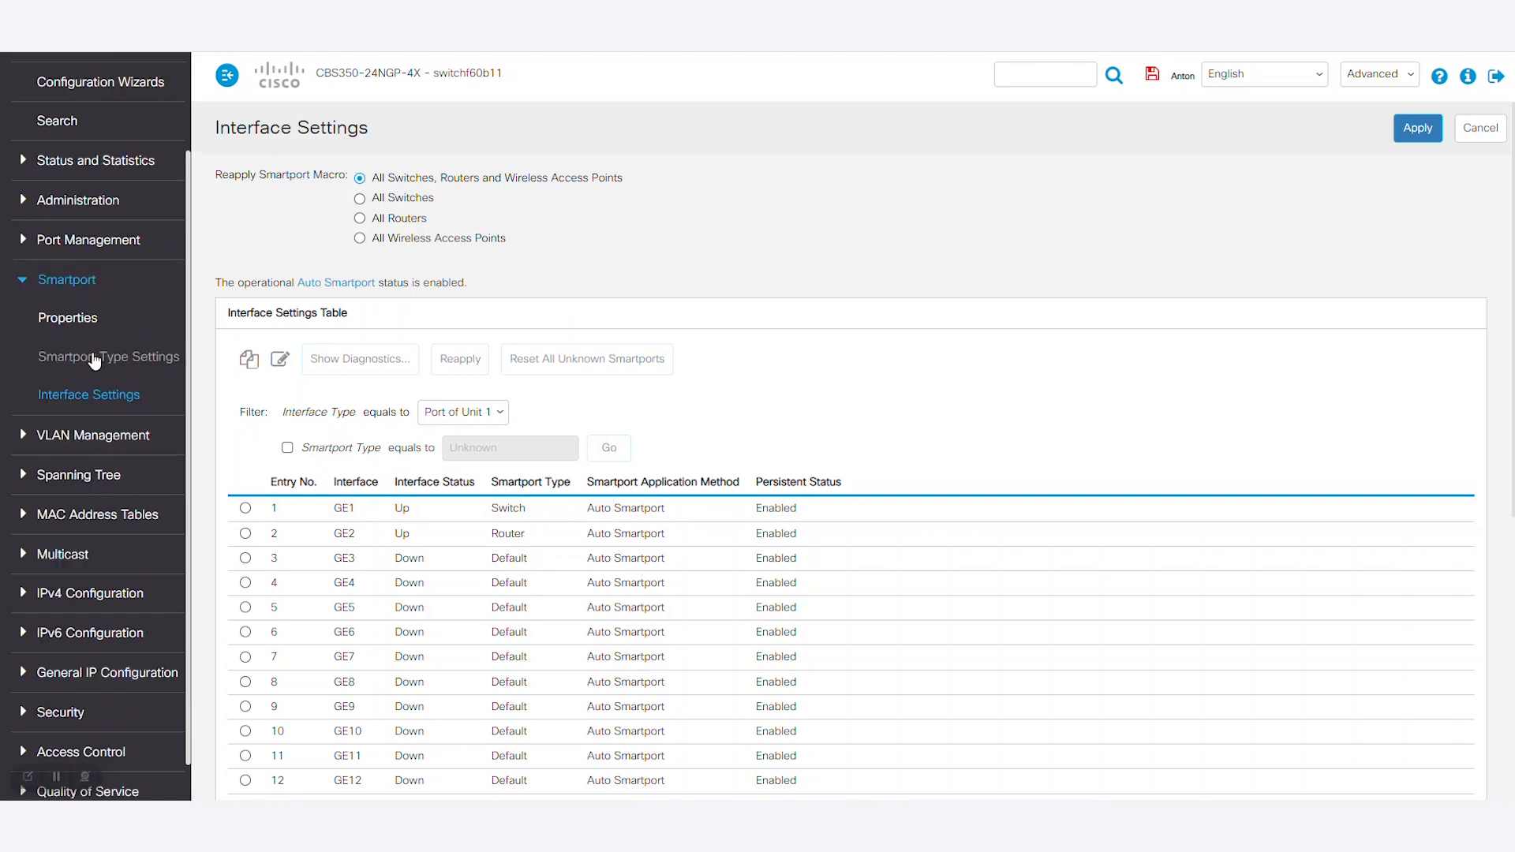
Review the macro source of the IP Phone Smartport type and check the VLAN membership of the ports
left_click(89, 362)
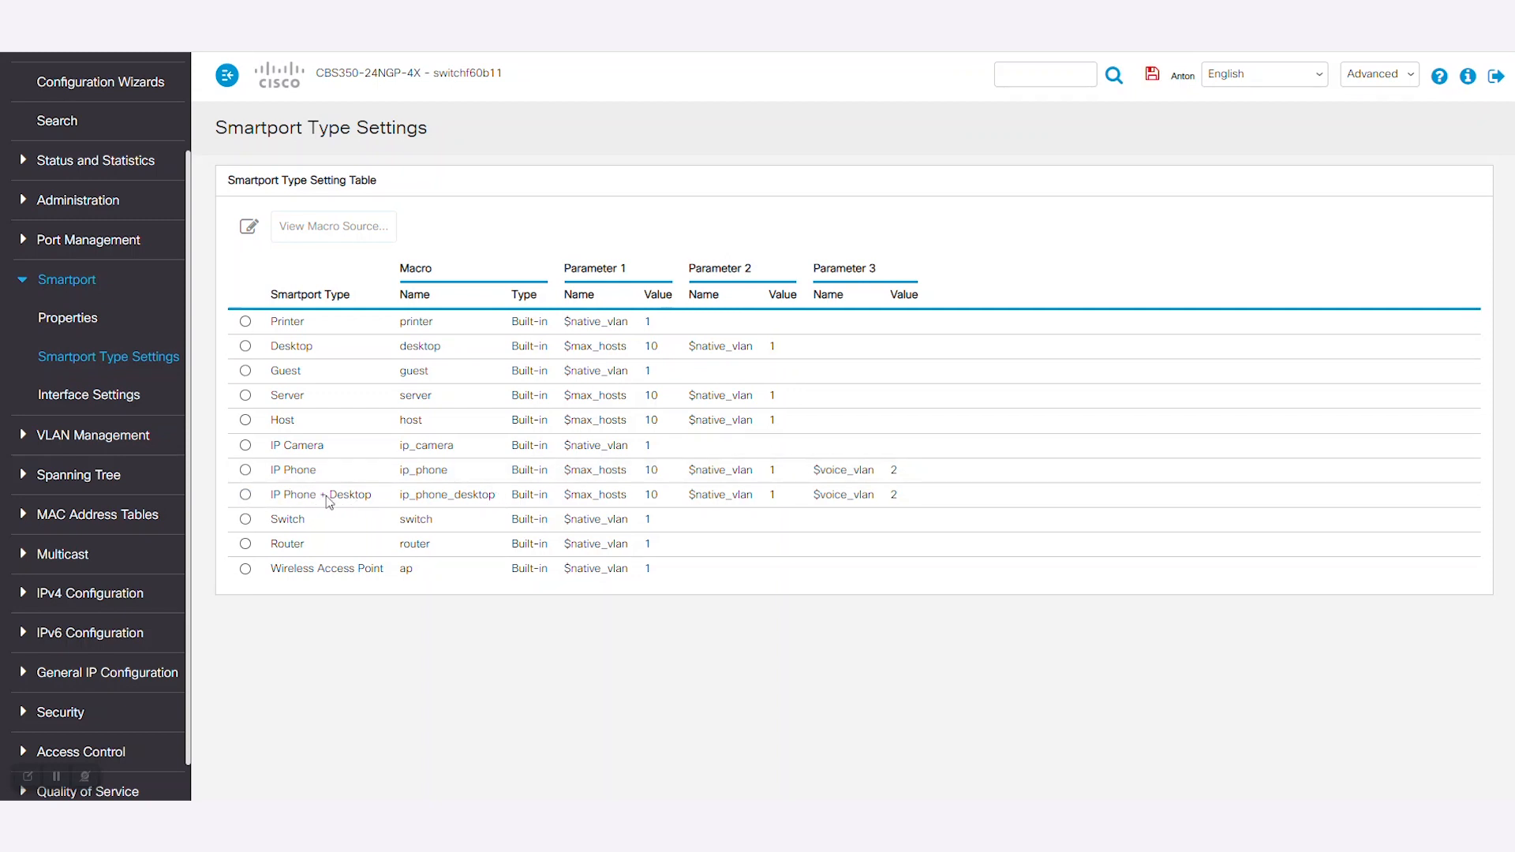
left_click(246, 472)
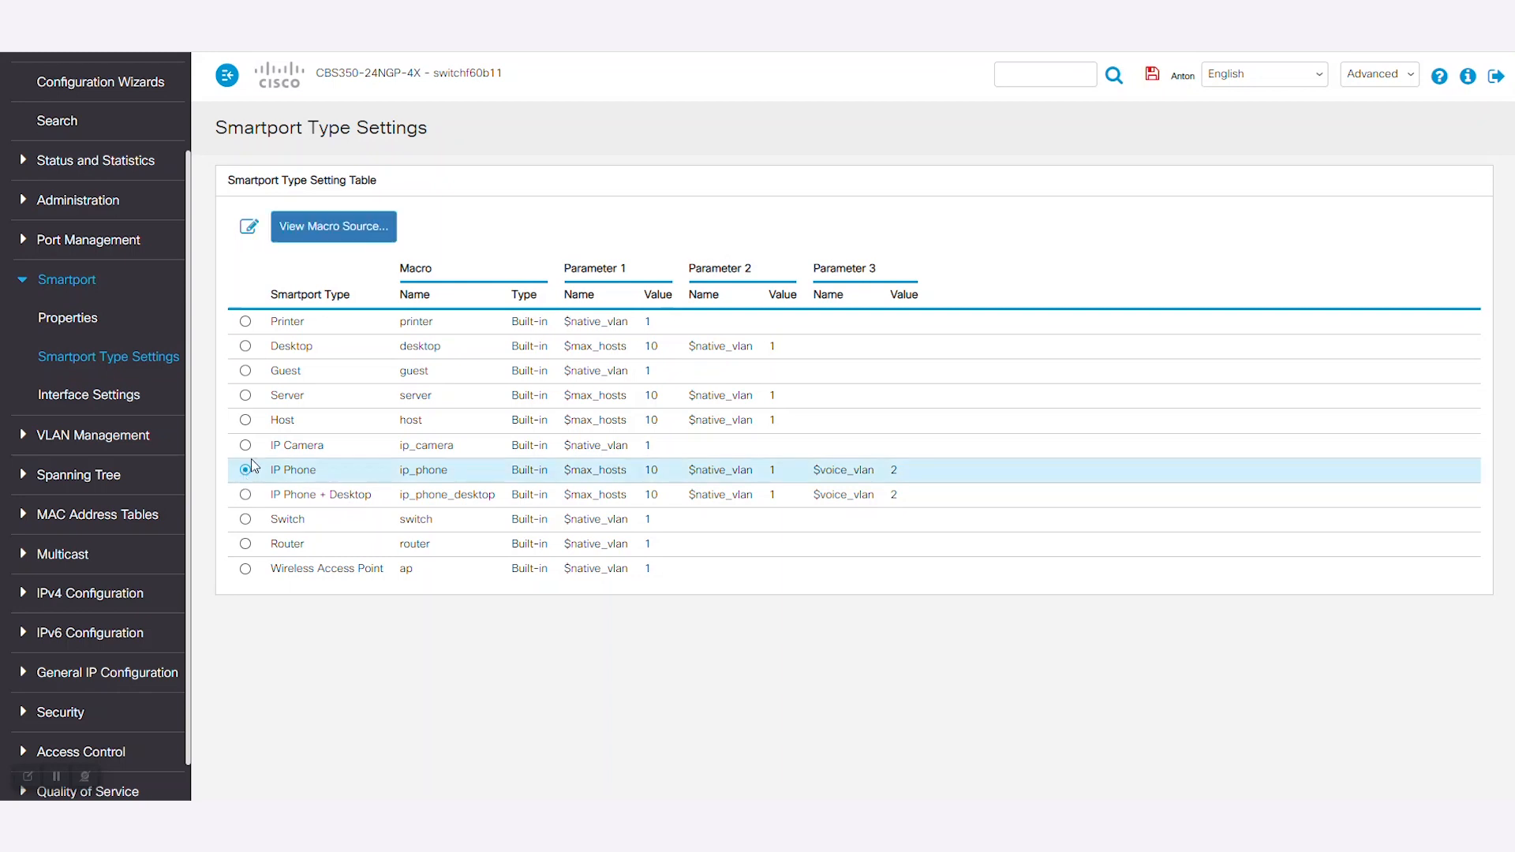
left_click(330, 227)
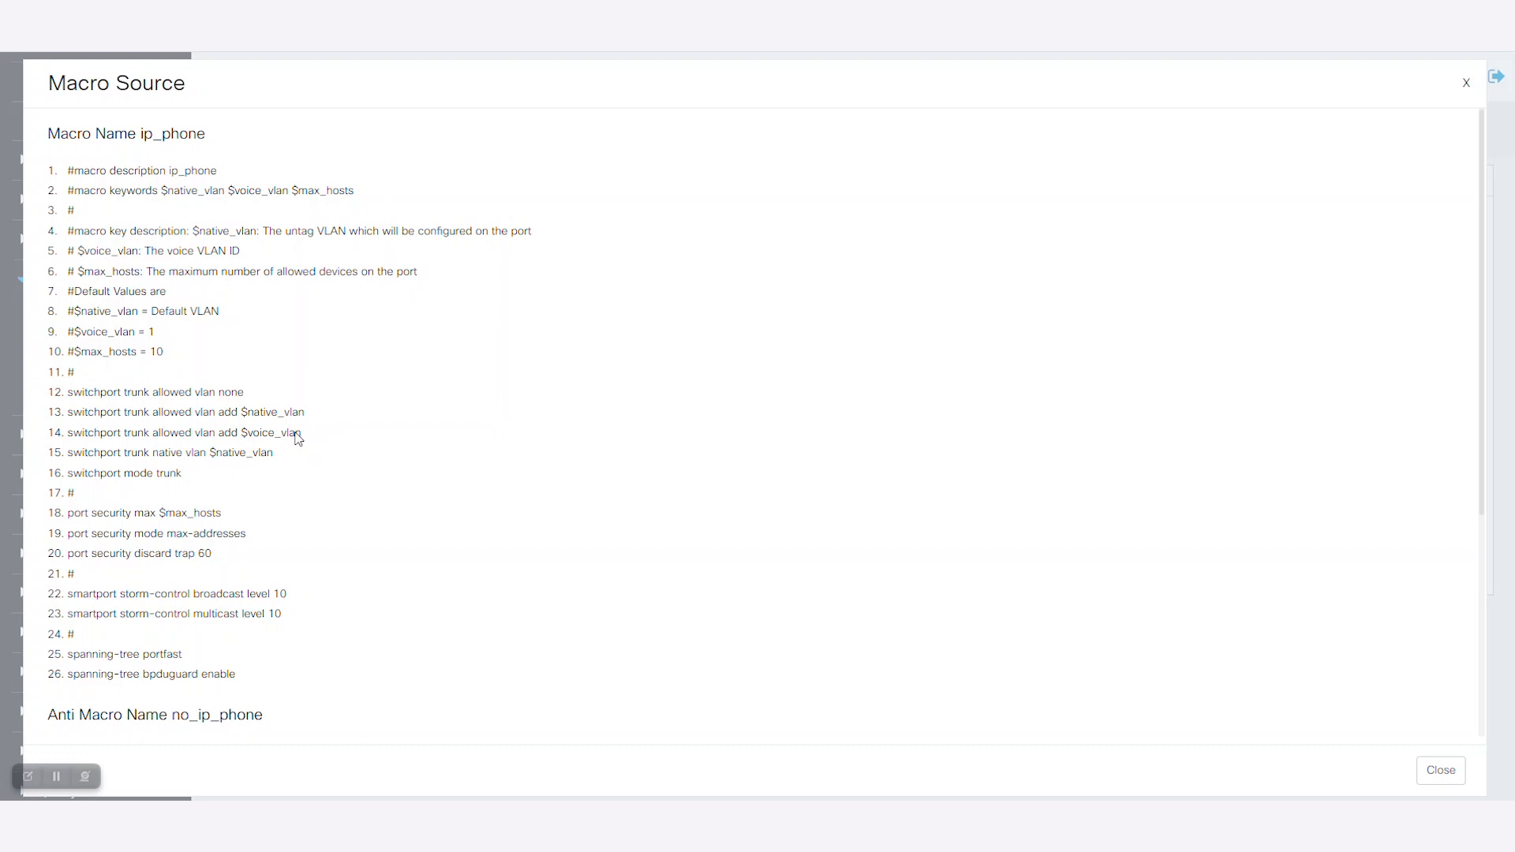
left_click(1466, 82)
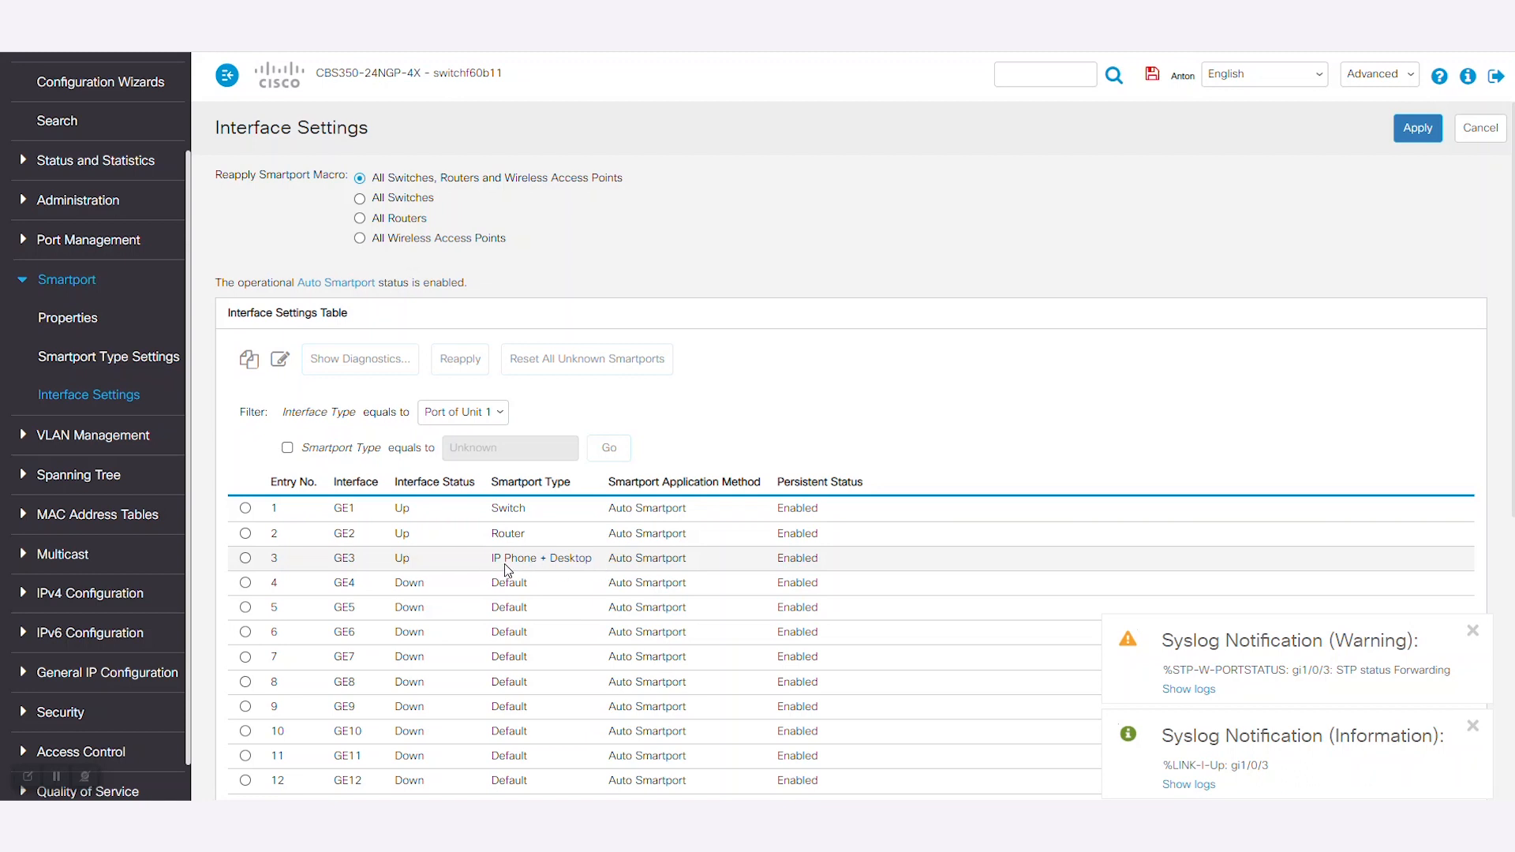
left_click(22, 470)
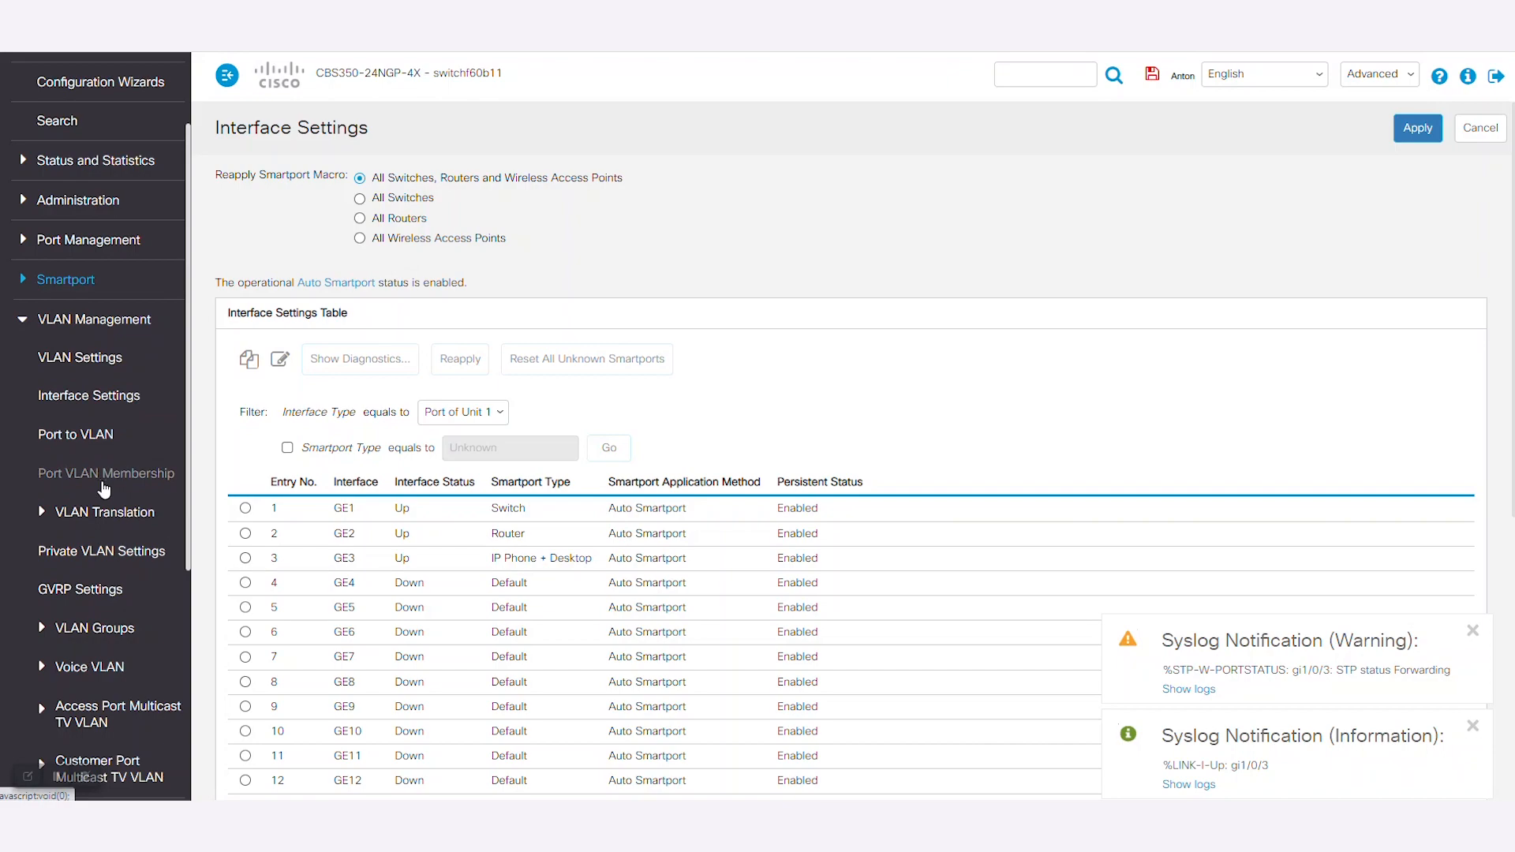
left_click(100, 476)
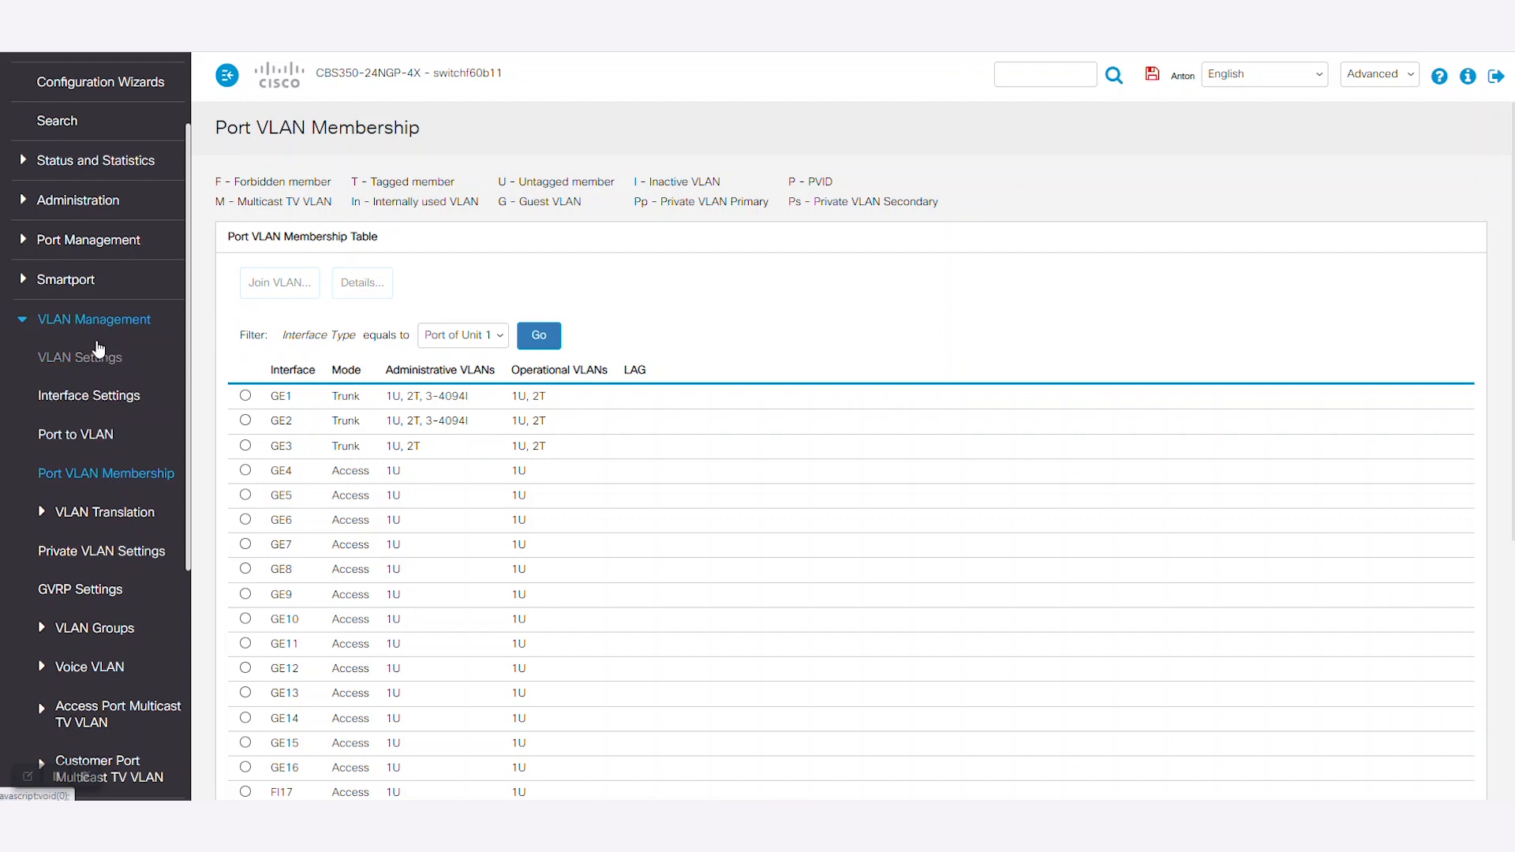
Add a VLAN with ID 3 and the name Data in the VLAN settings
left_click(94, 357)
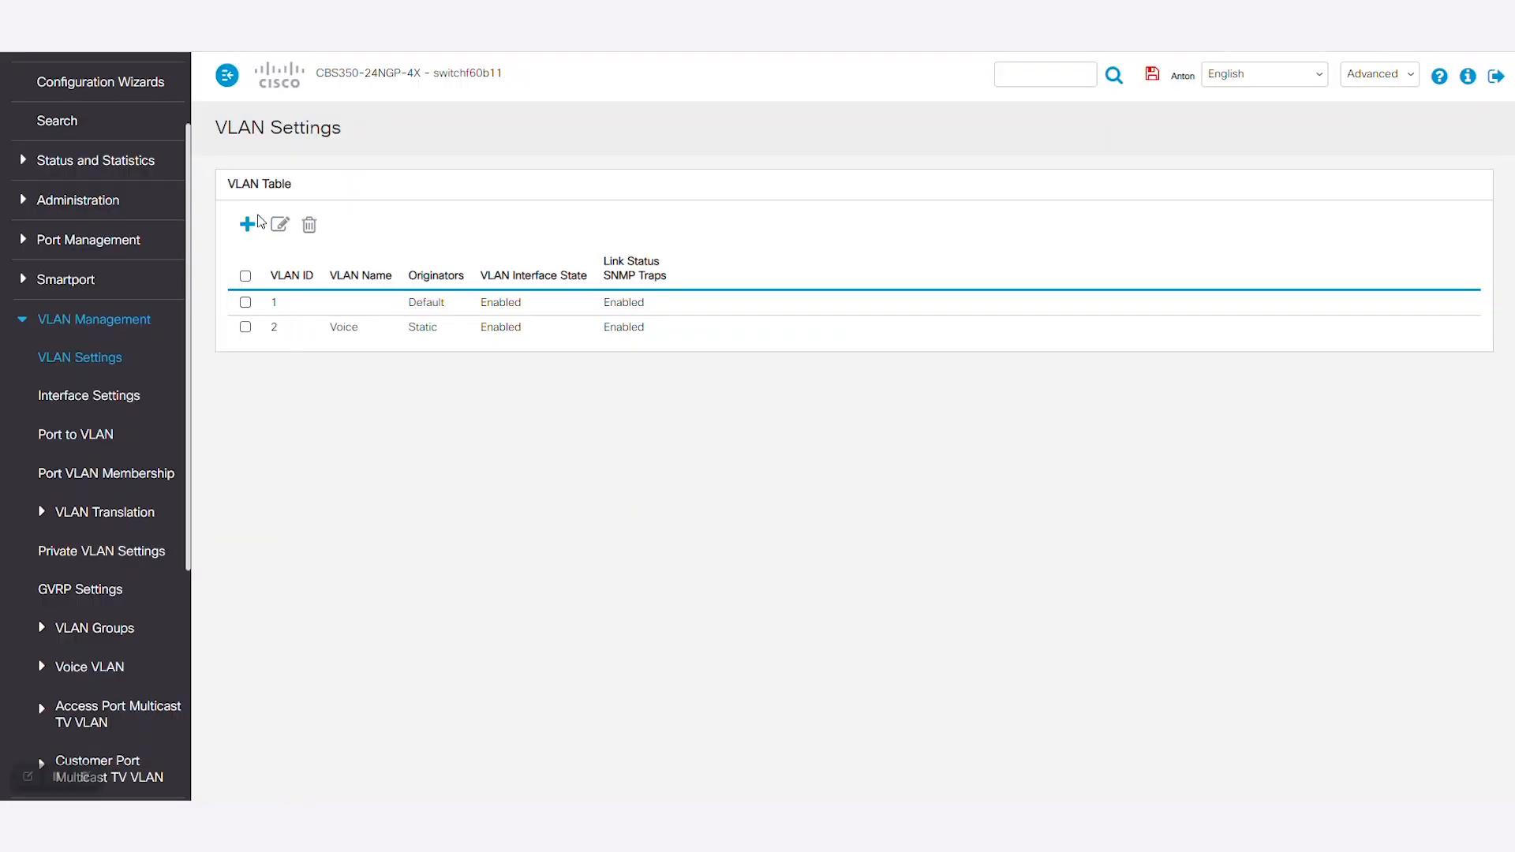
left_click(248, 226)
left_click(623, 345)
left_click(607, 383)
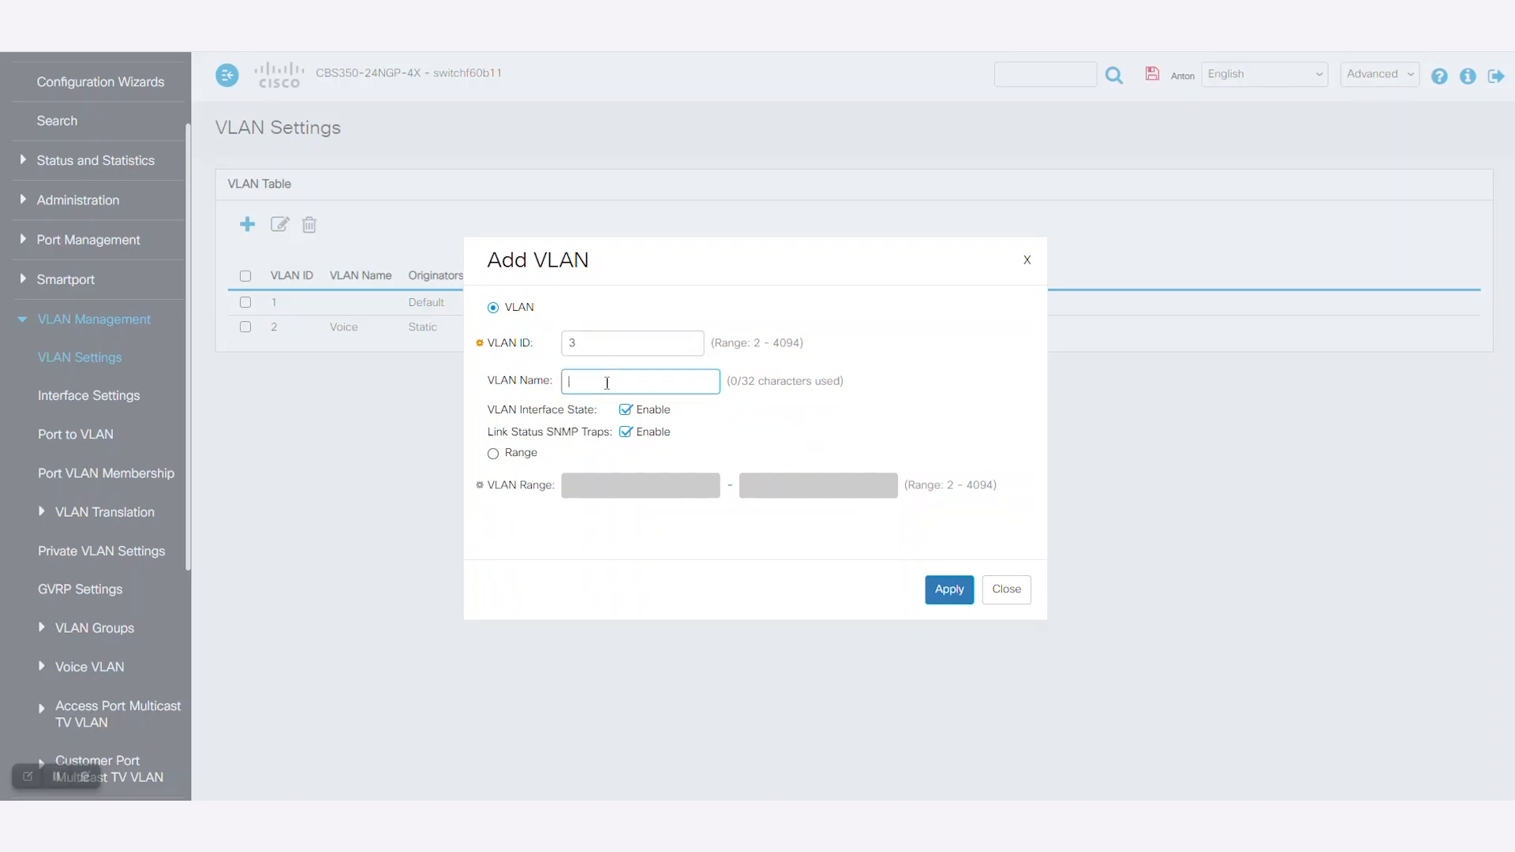
left_click(949, 590)
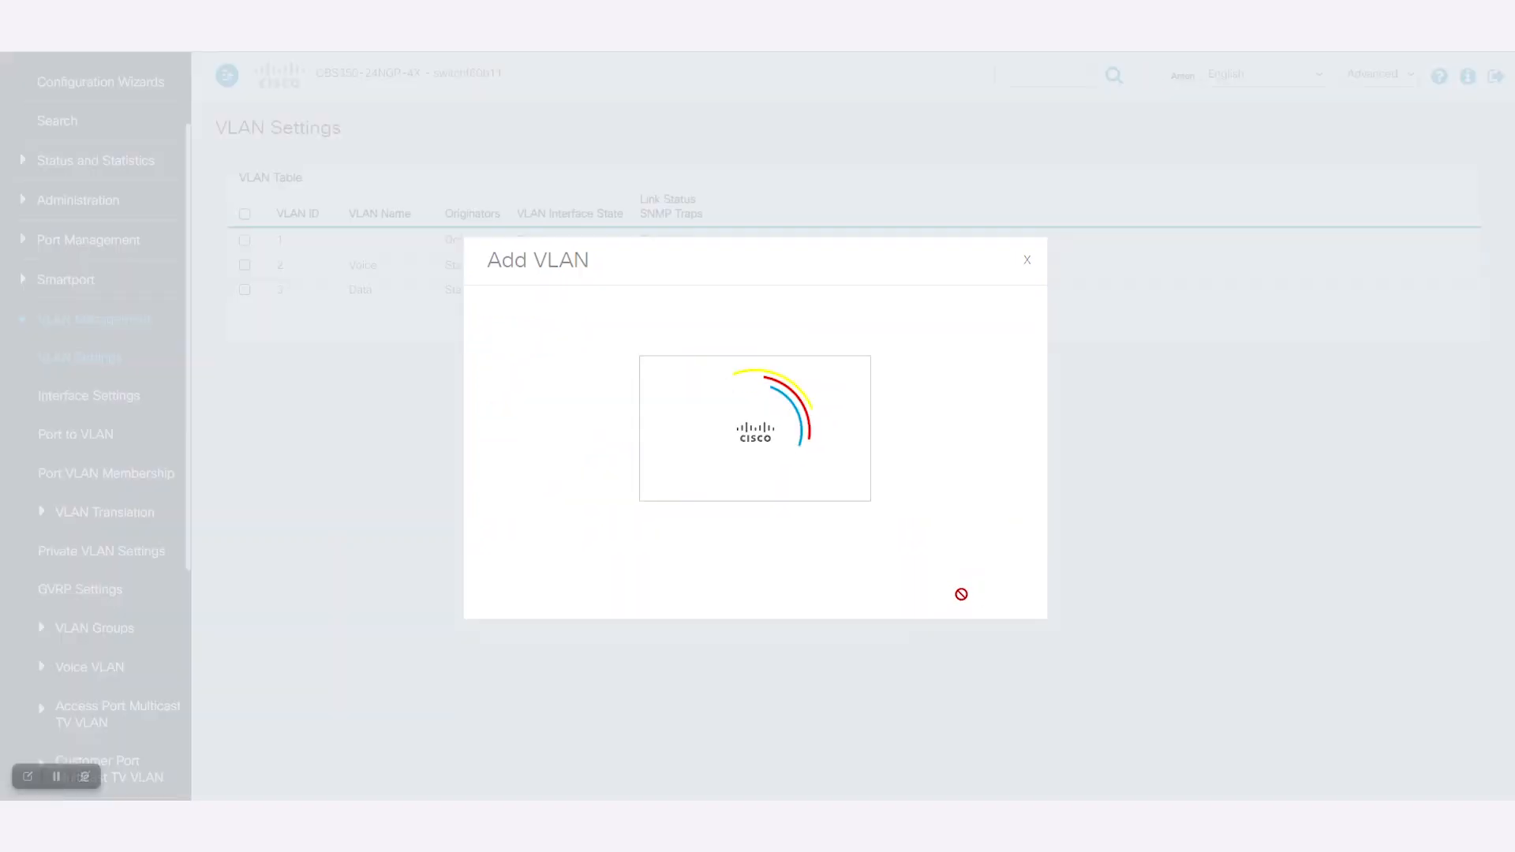
left_click(1006, 590)
Set the $native_vlan parameter of the IP Phone + Desktop Smartport type to 3 and check the port VLAN membership
left_click(25, 282)
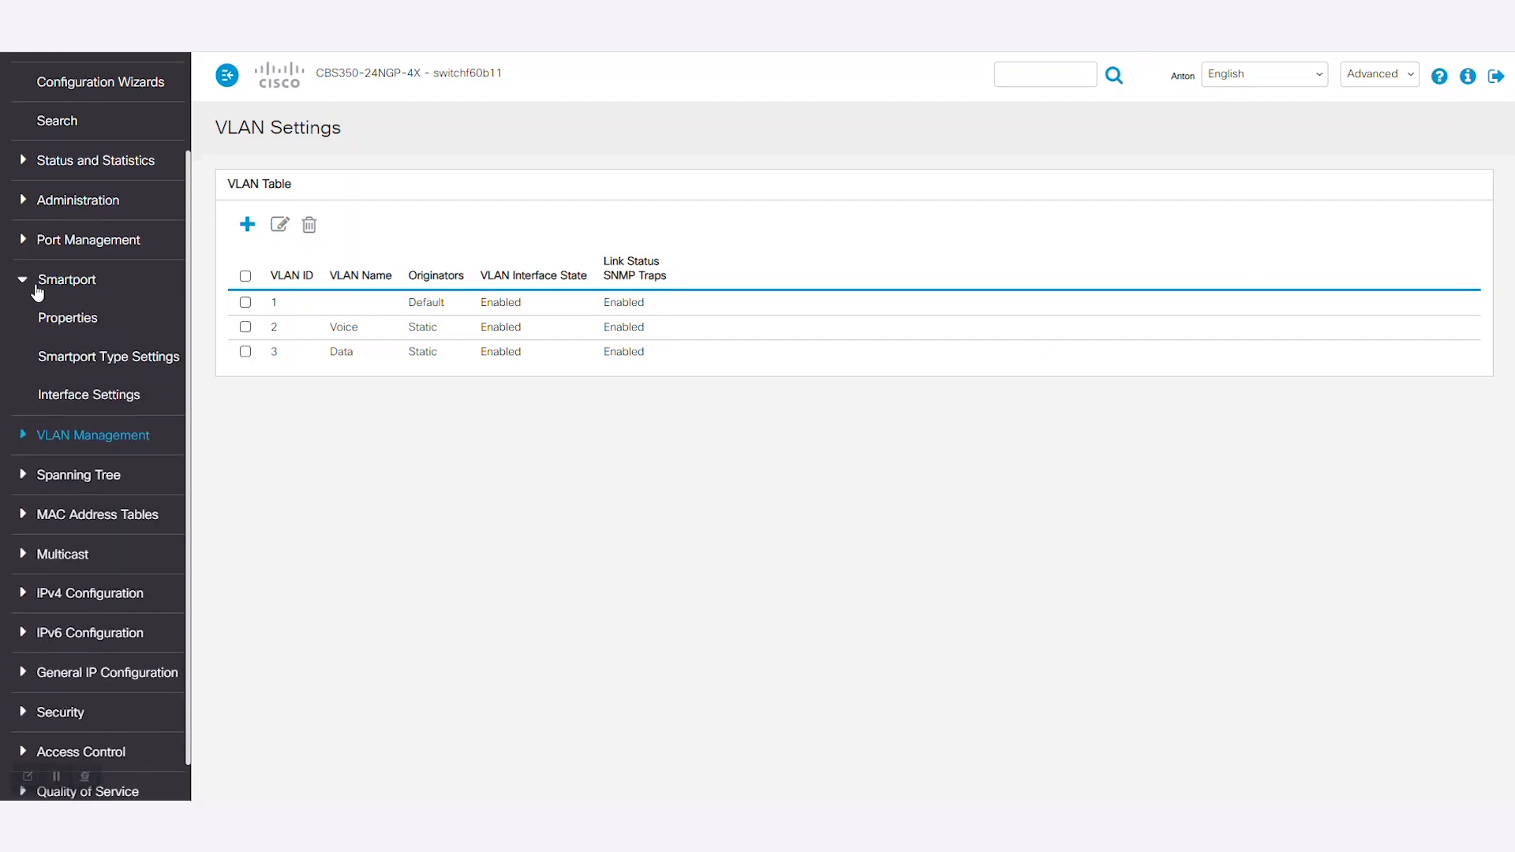
left_click(107, 355)
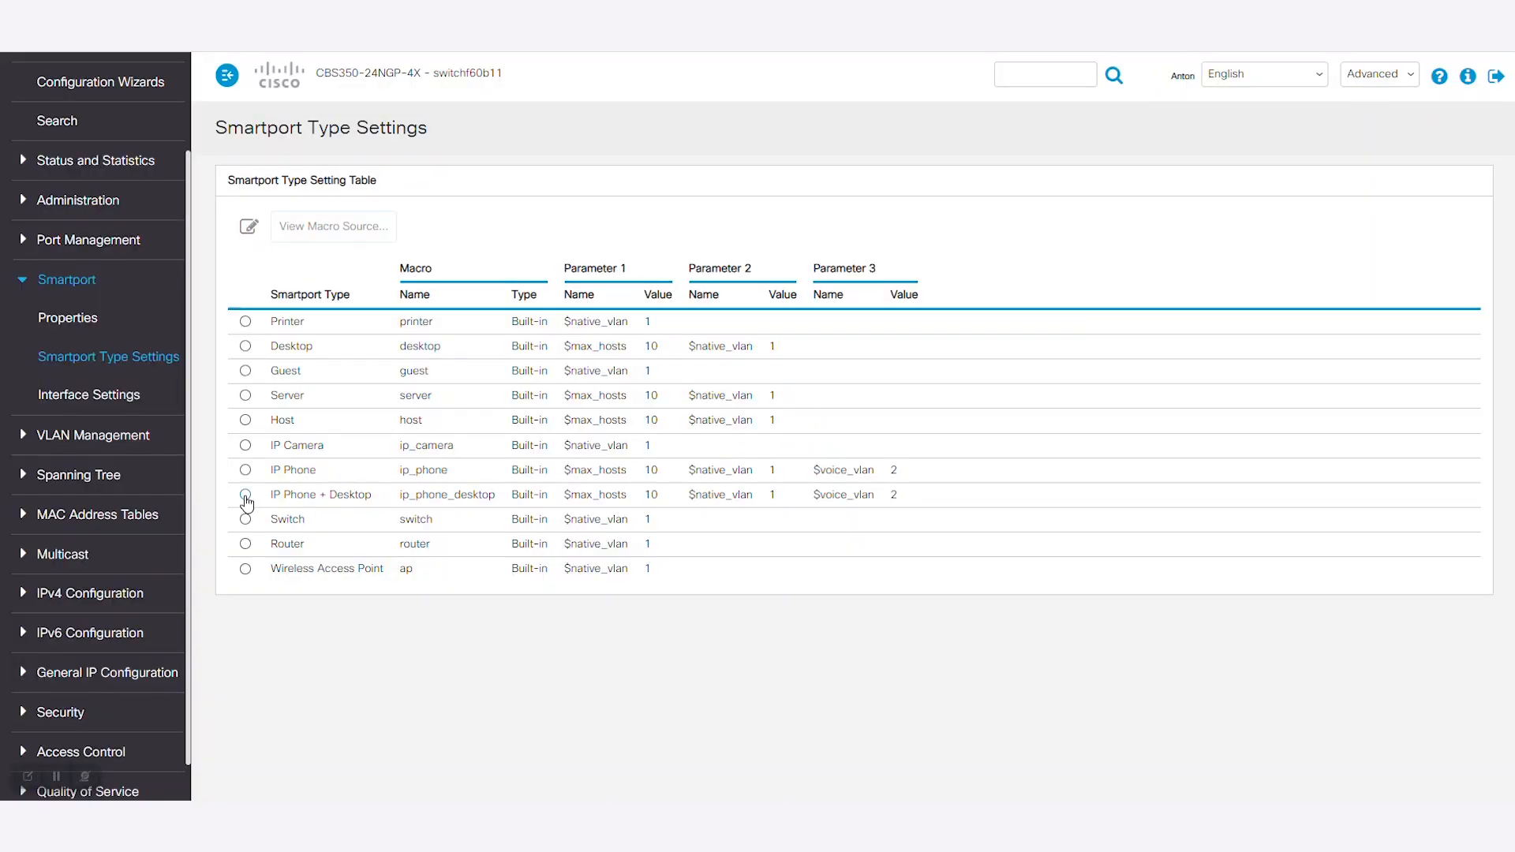
left_click(245, 495)
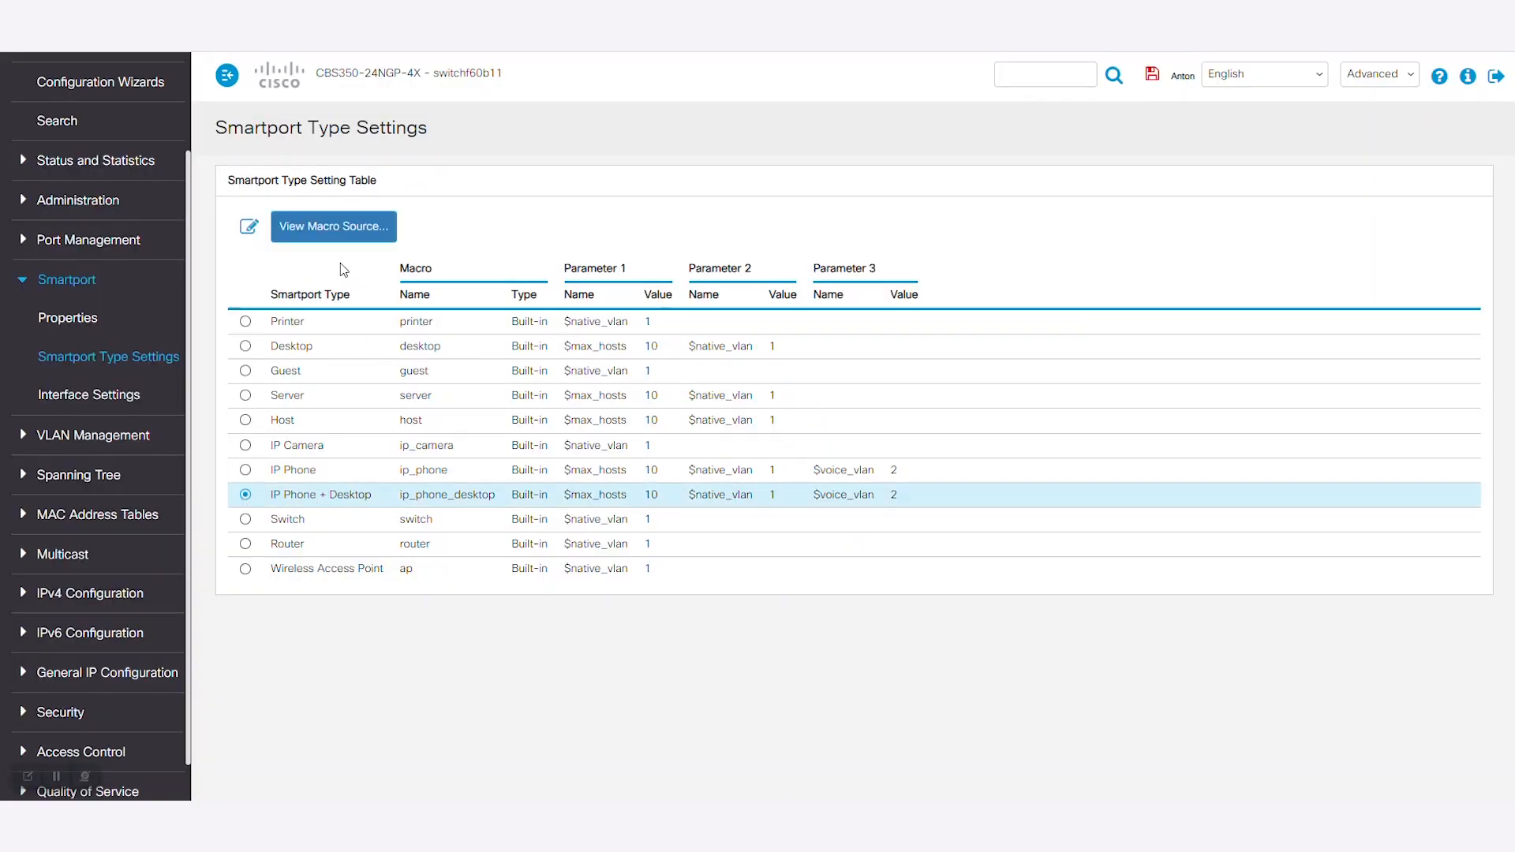
left_click(246, 226)
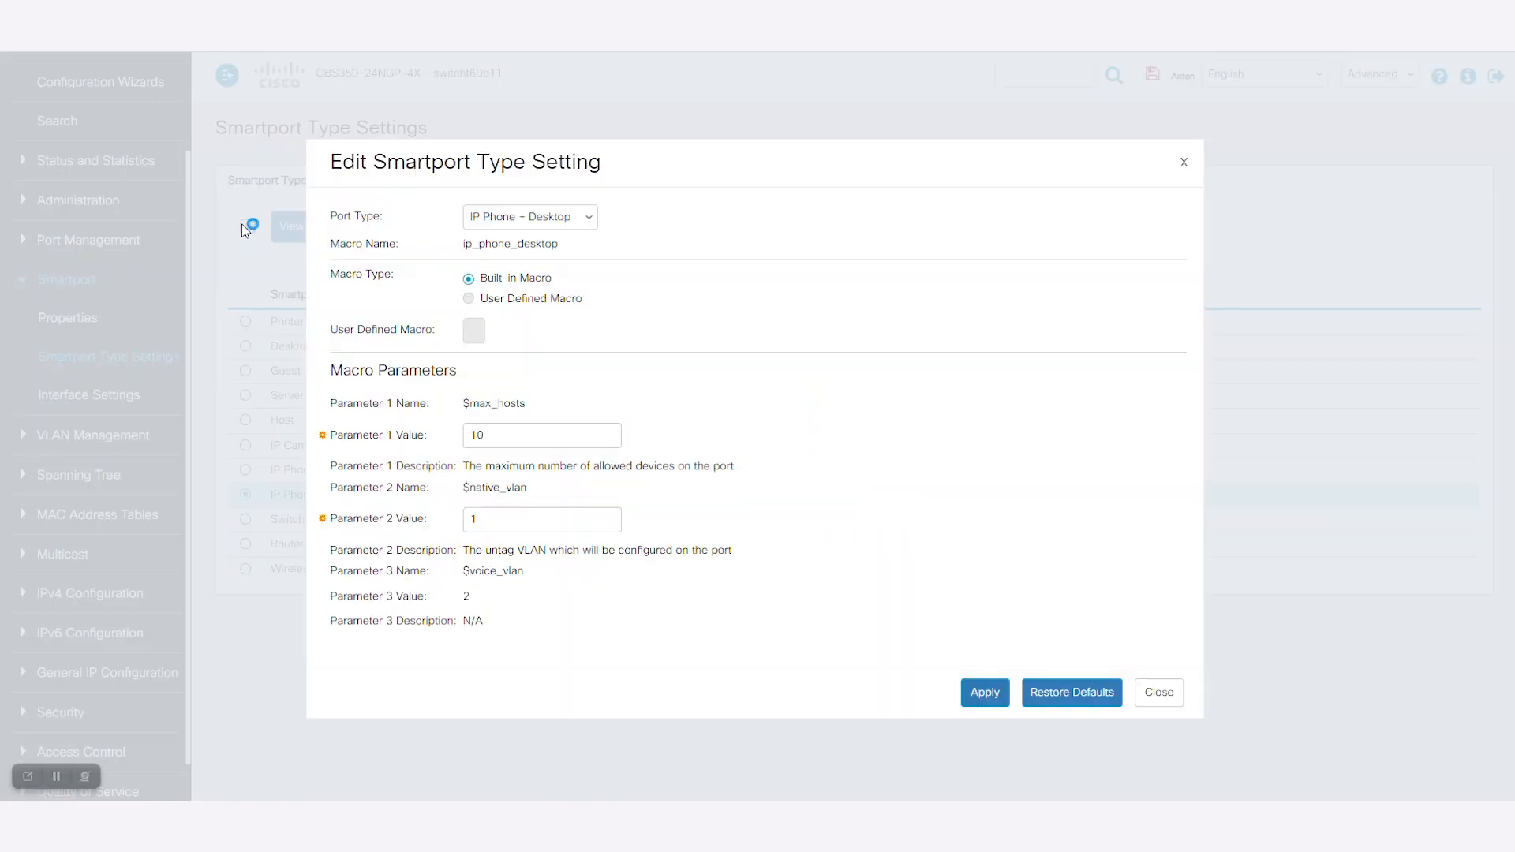
double_click(494, 515)
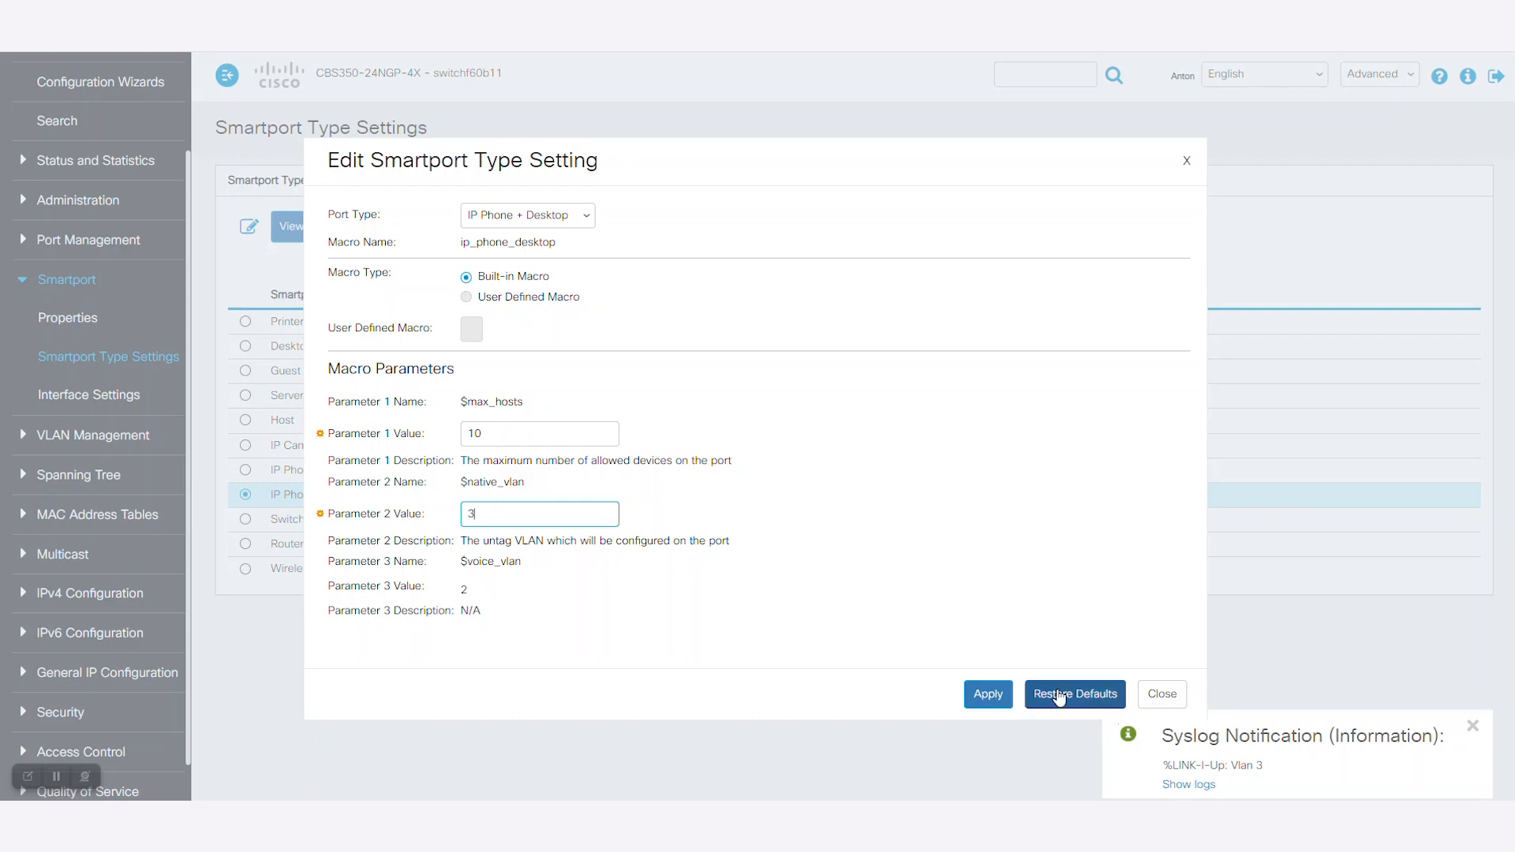
left_click(997, 697)
left_click(1163, 695)
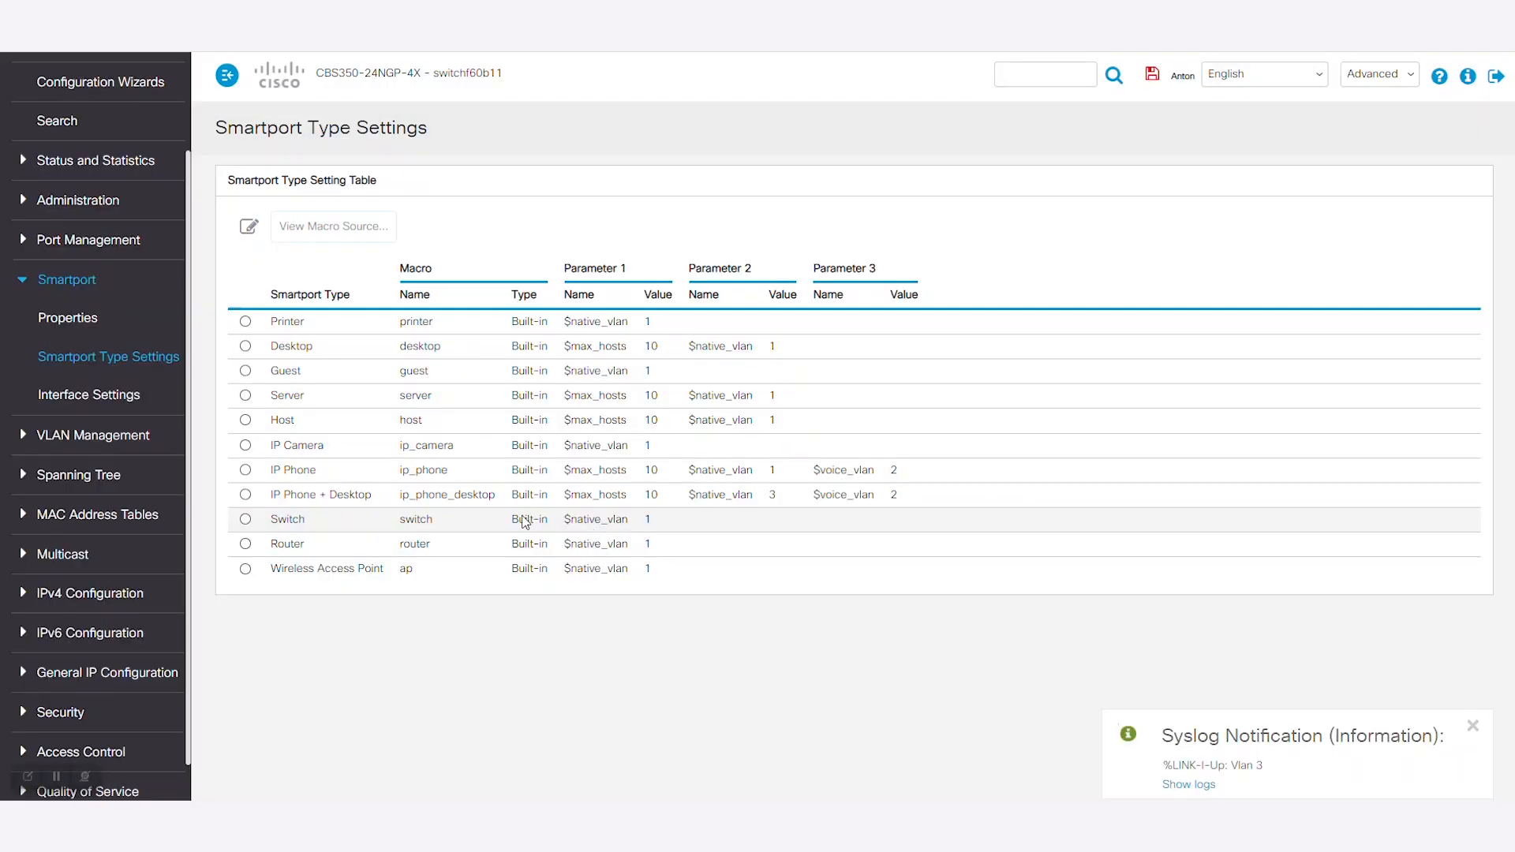
left_click(23, 440)
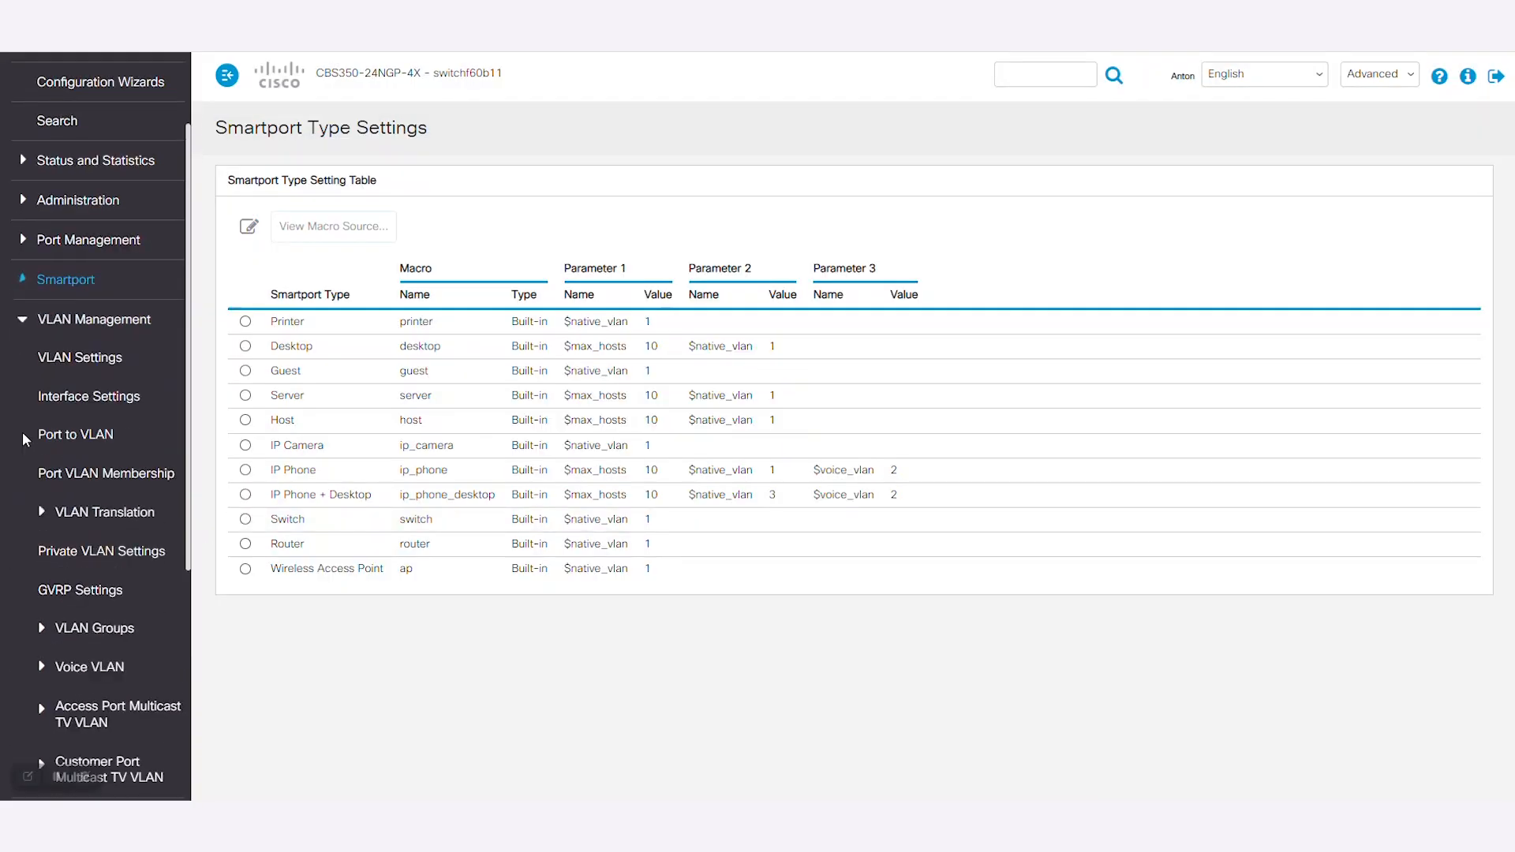
left_click(124, 473)
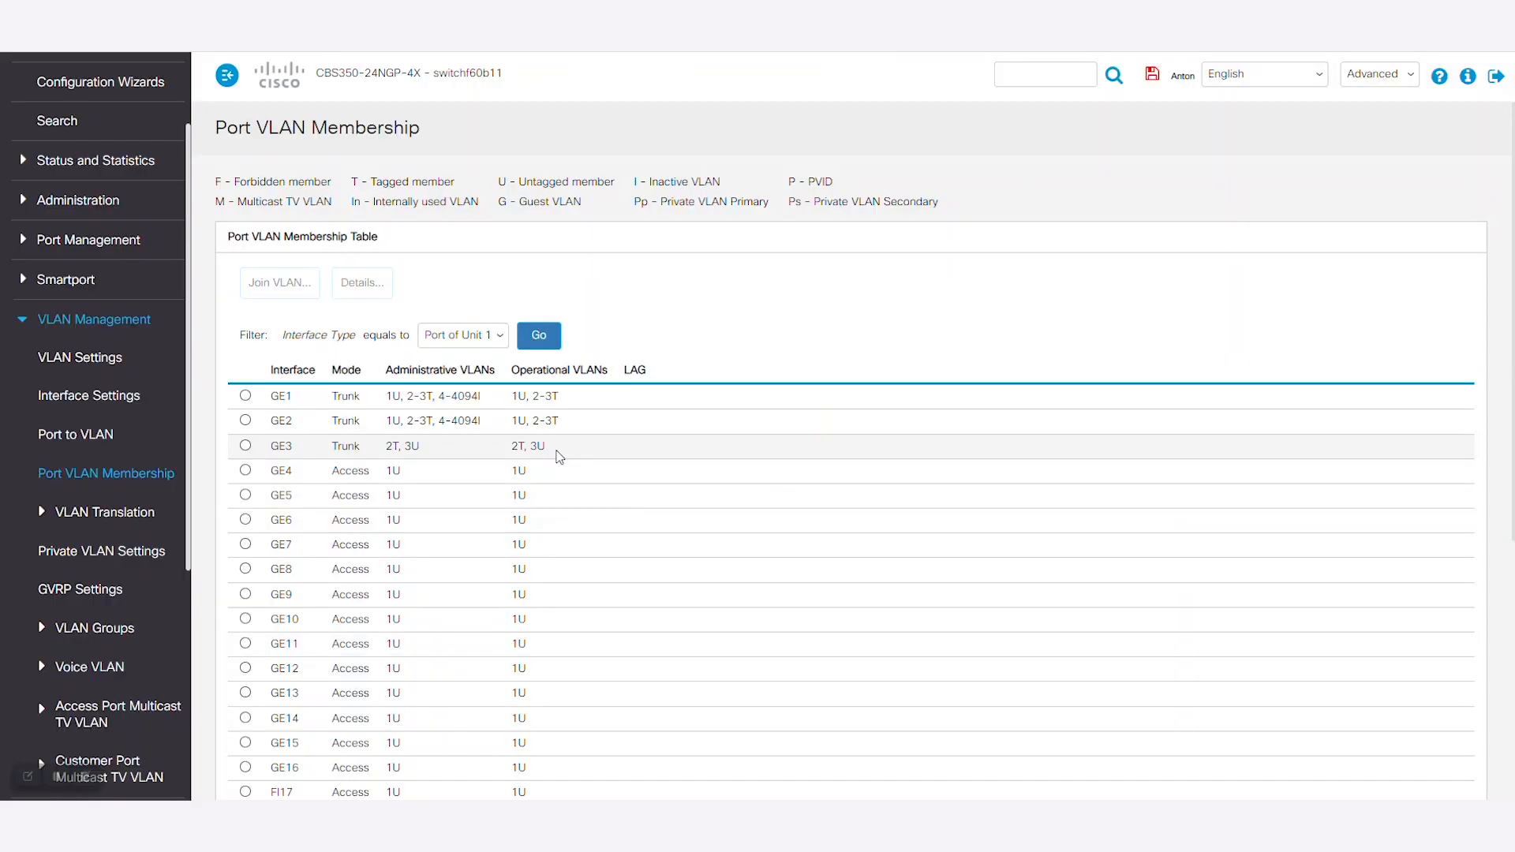